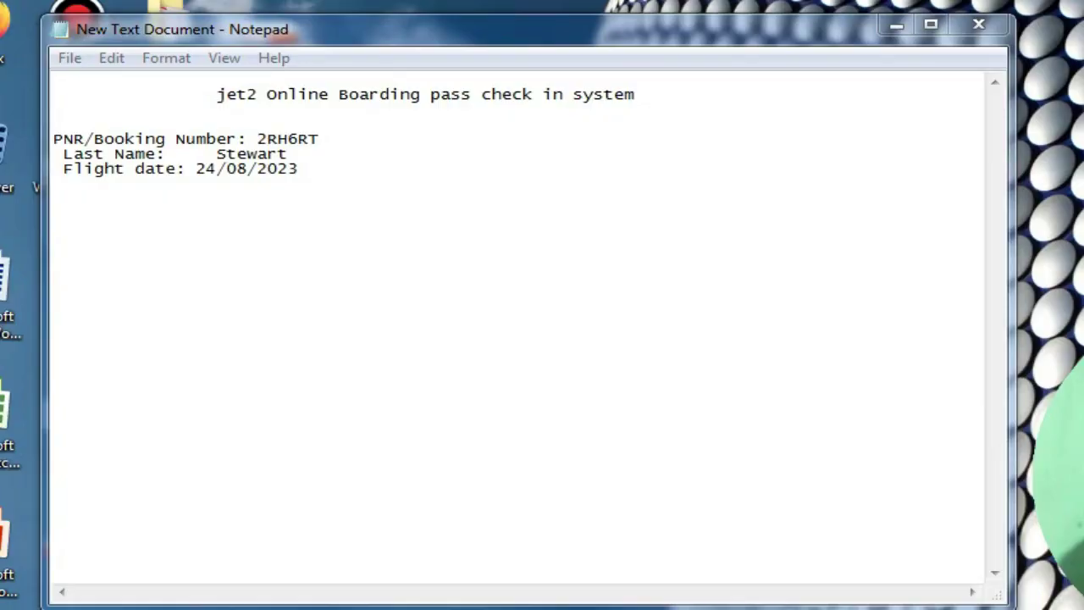
# Step: Start a Lightshot screen capture over the Notepad booking details note
pyautogui.press('Print')
# Step: Capture the note, box 2RH6RT, Stewart and 24/08/2023, then close the capture
pyautogui.moveTo(41, 68)
pyautogui.mouseDown()
pyautogui.moveTo(542, 287)
pyautogui.moveTo(753, 310)
pyautogui.mouseUp()
pyautogui.click(777, 181)
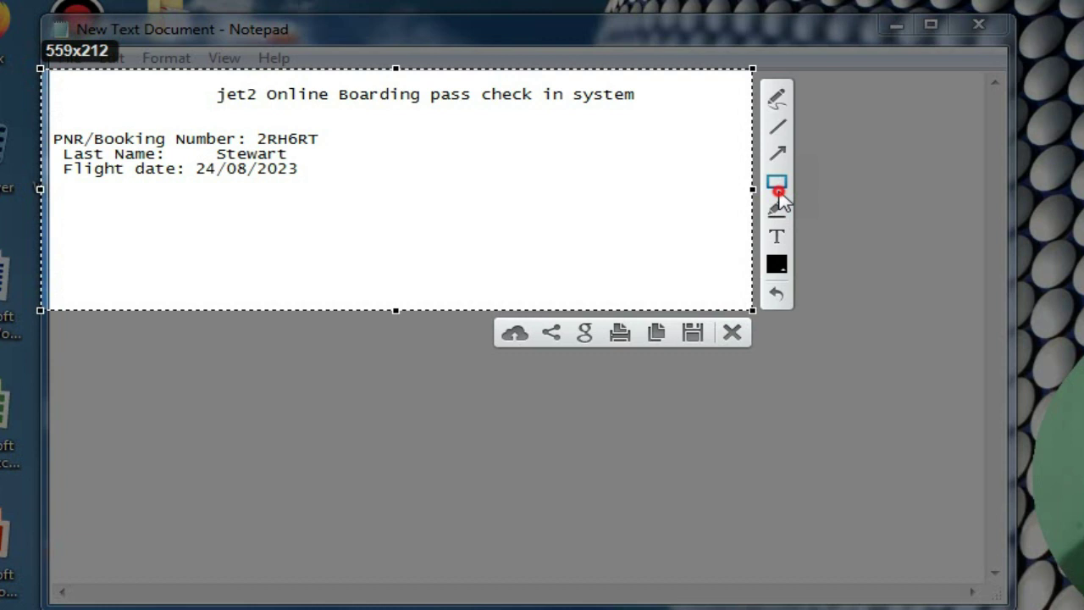
pyautogui.moveTo(257, 129)
pyautogui.mouseDown()
pyautogui.moveTo(282, 149)
pyautogui.moveTo(330, 148)
pyautogui.mouseUp()
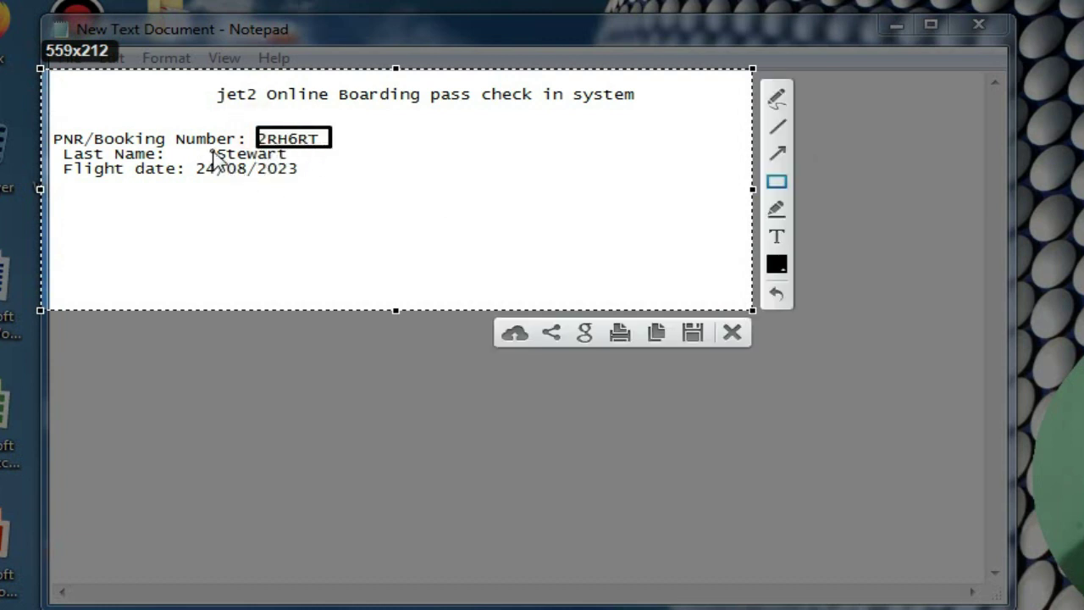
pyautogui.moveTo(212, 151); pyautogui.dragTo(305, 159)
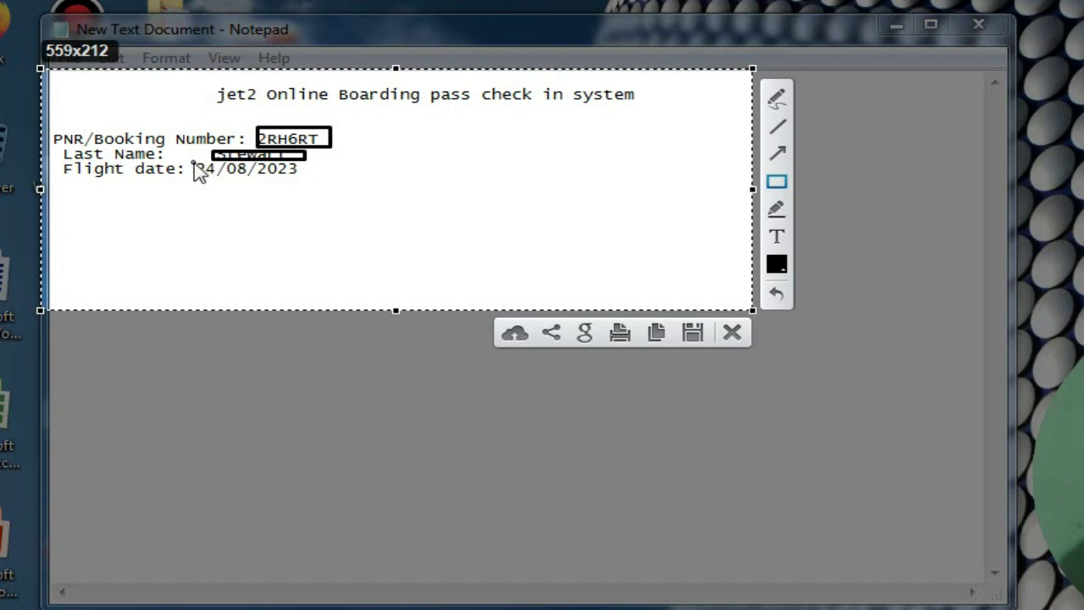
pyautogui.moveTo(194, 164); pyautogui.dragTo(302, 178)
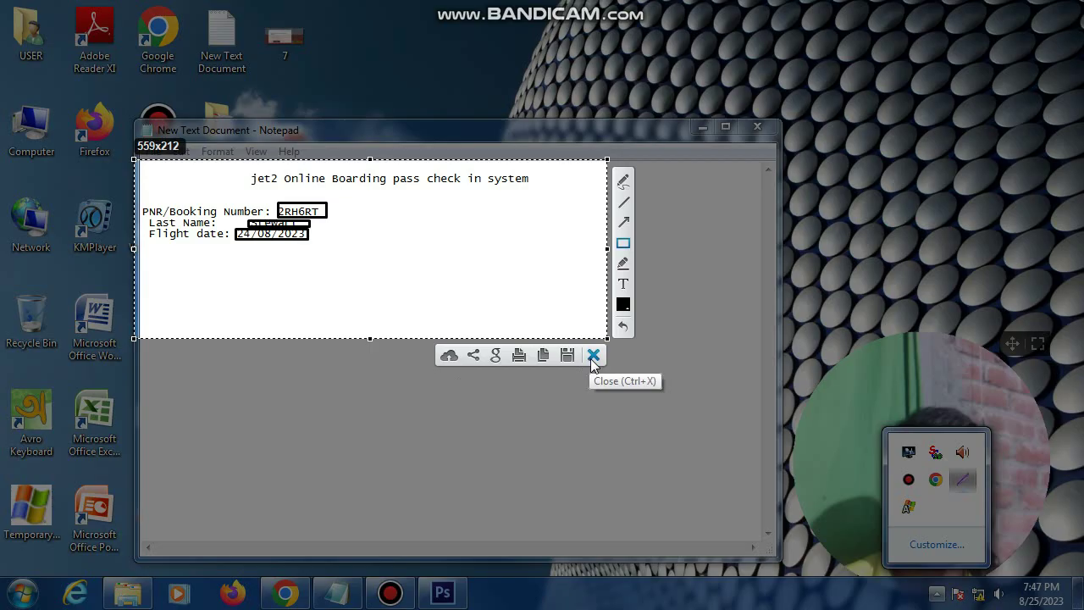
pyautogui.click(730, 333)
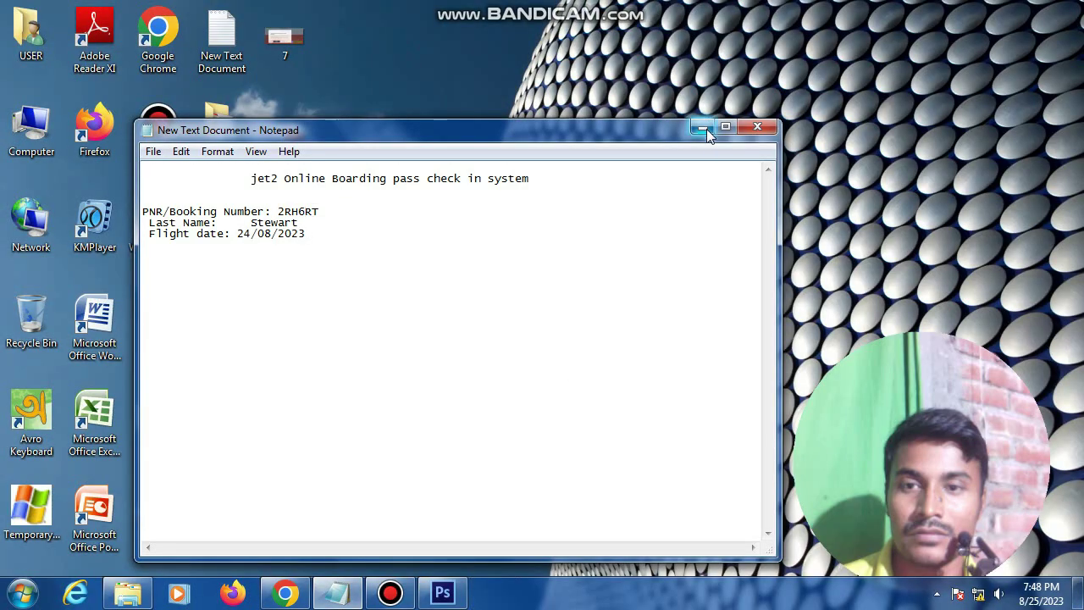
# Step: Minimise Notepad, switch to Chrome and search Google for 'jet2 airlines'
pyautogui.click(703, 127)
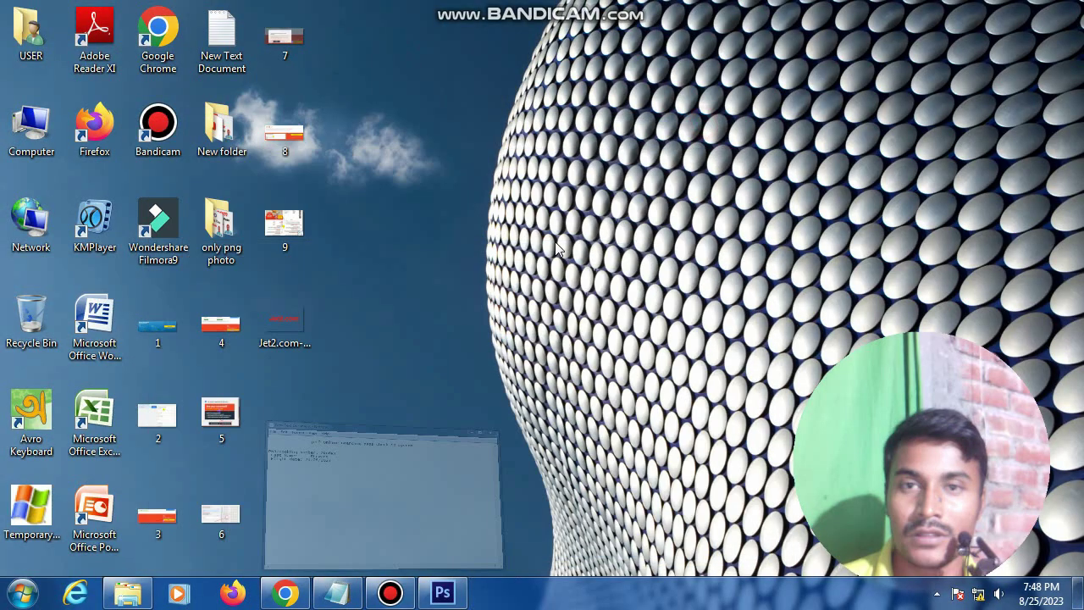
pyautogui.click(295, 598)
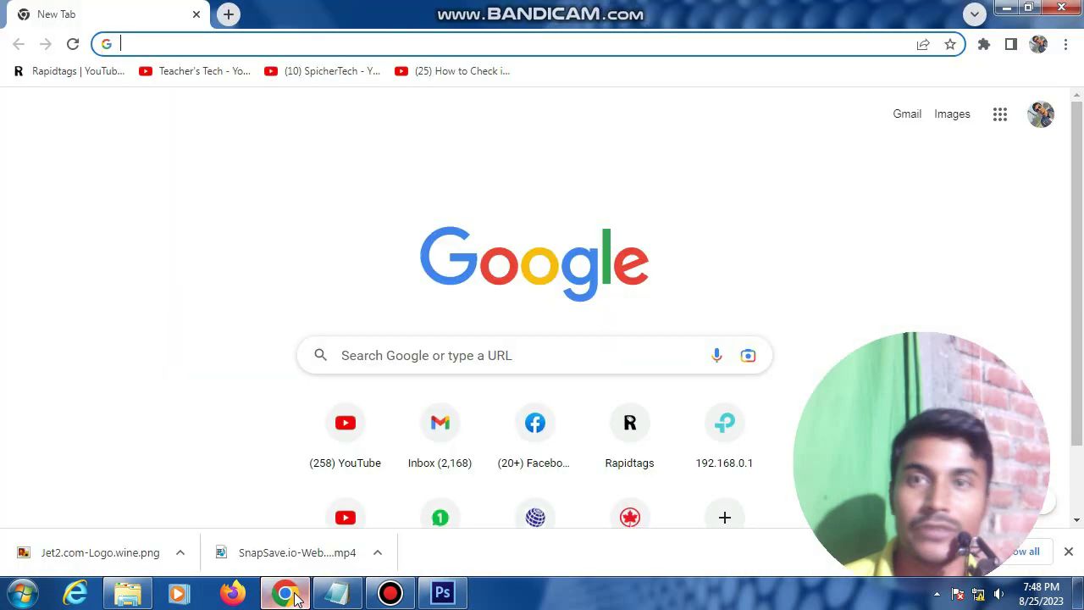
pyautogui.click(226, 43)
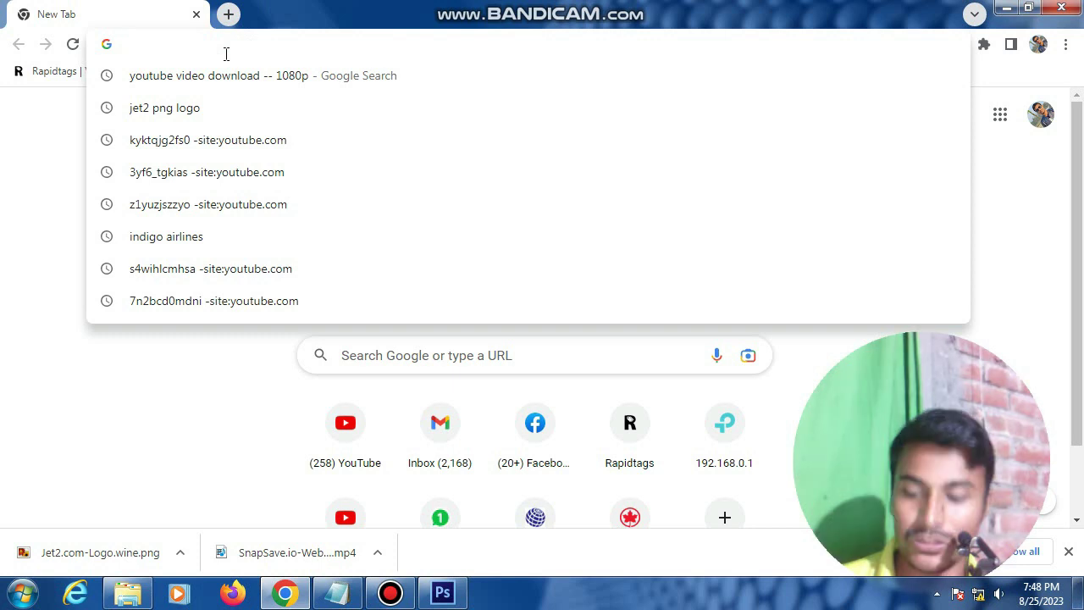
pyautogui.write('j')
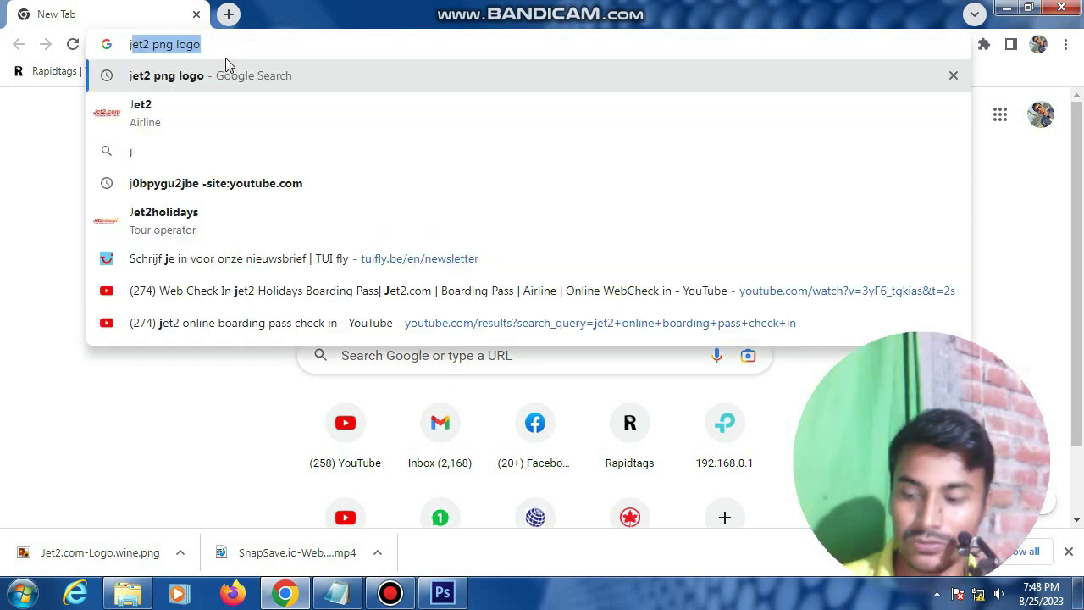
pyautogui.write('et2')
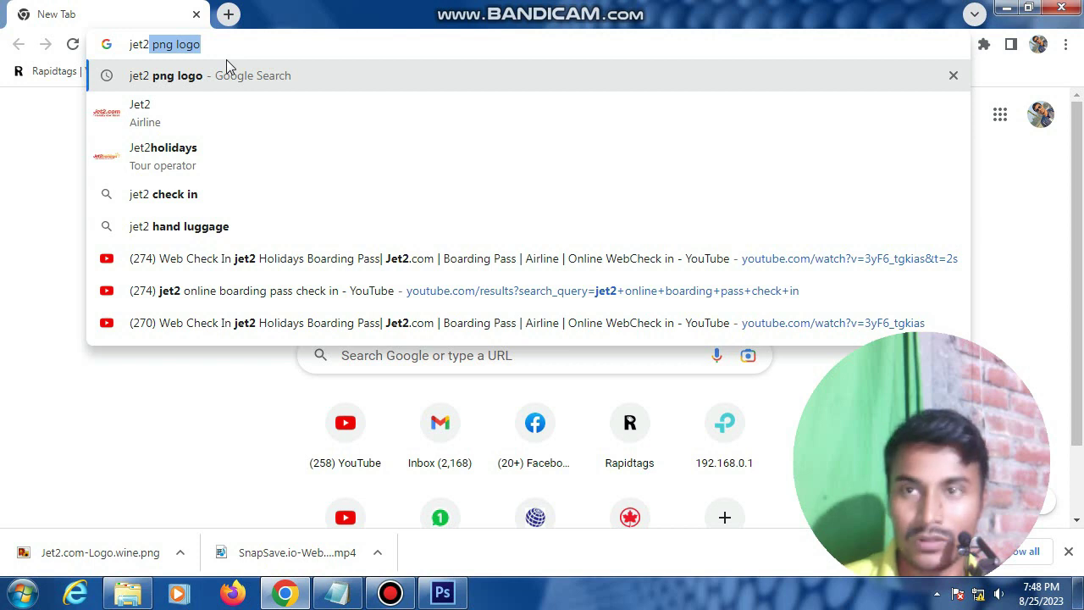
pyautogui.write(' a')
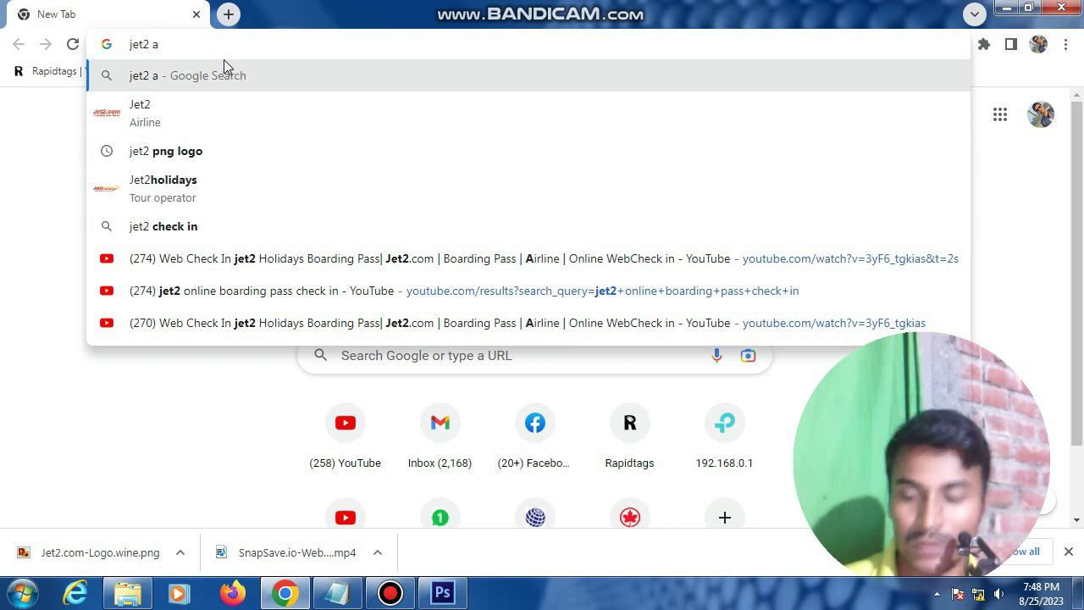
pyautogui.click(203, 108)
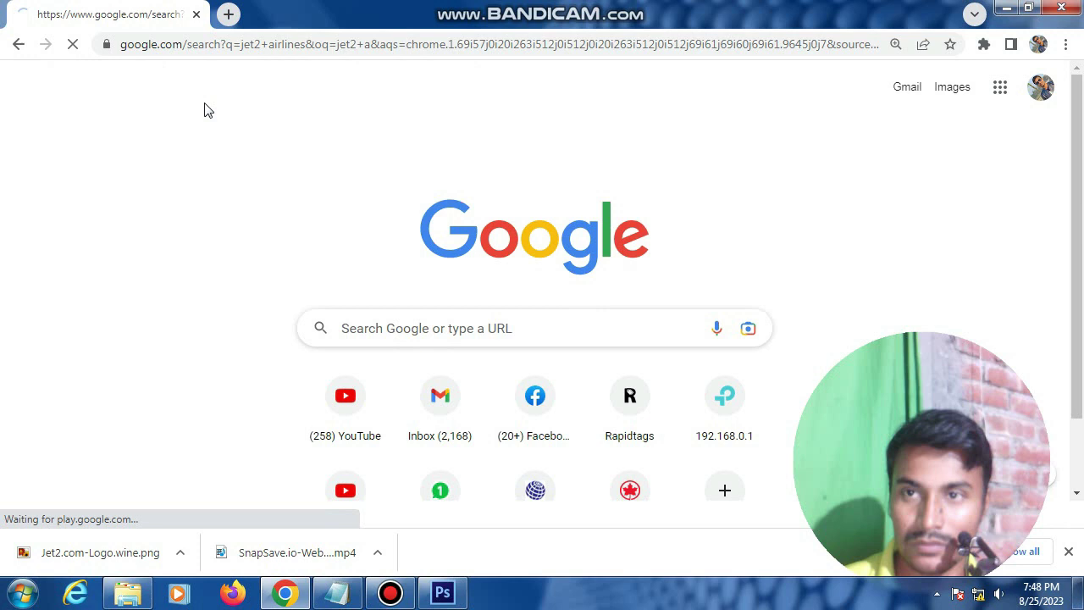
# Step: Shorten the Google query to 'jet2' and run the search
pyautogui.click(302, 106)
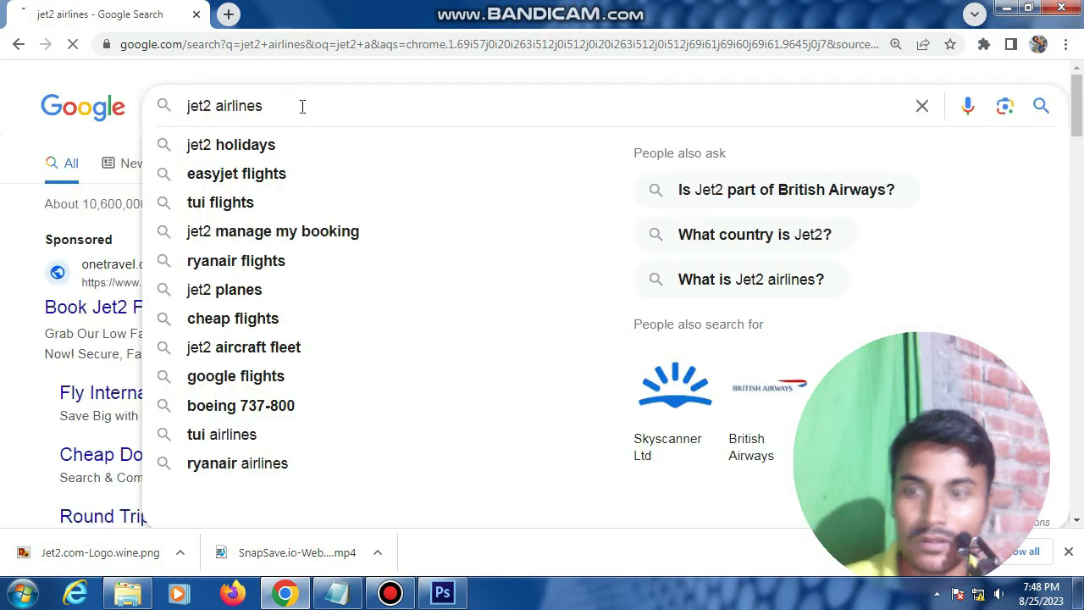
pyautogui.press('BackSpace')
pyautogui.press('BackSpace')
pyautogui.press('BackSpace')
pyautogui.press('BackSpace')
pyautogui.press('BackSpace')
pyautogui.press('BackSpace')
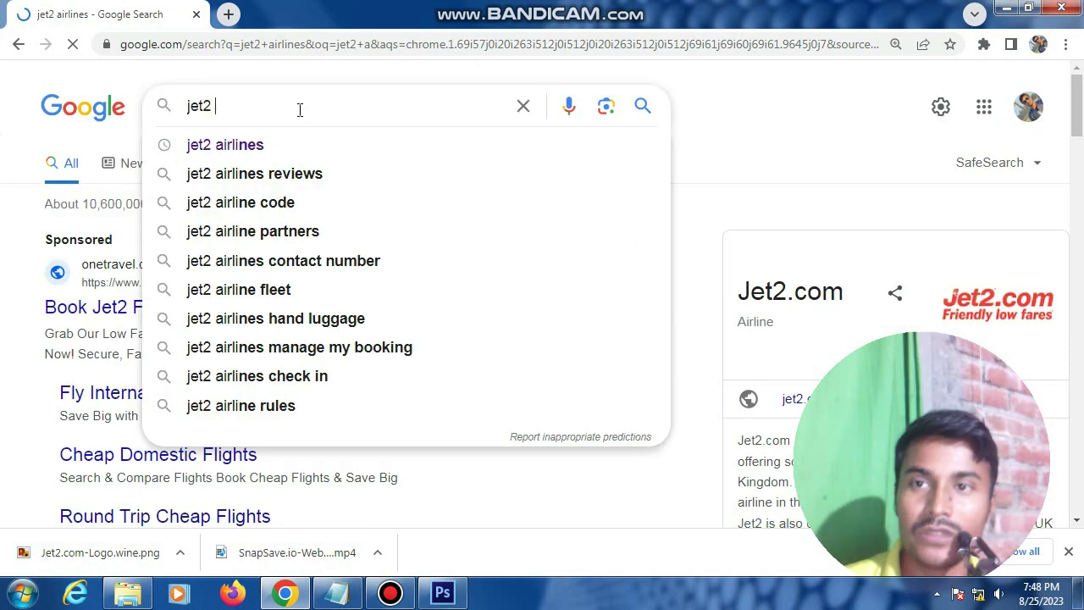
pyautogui.press('BackSpace')
pyautogui.press('Return')
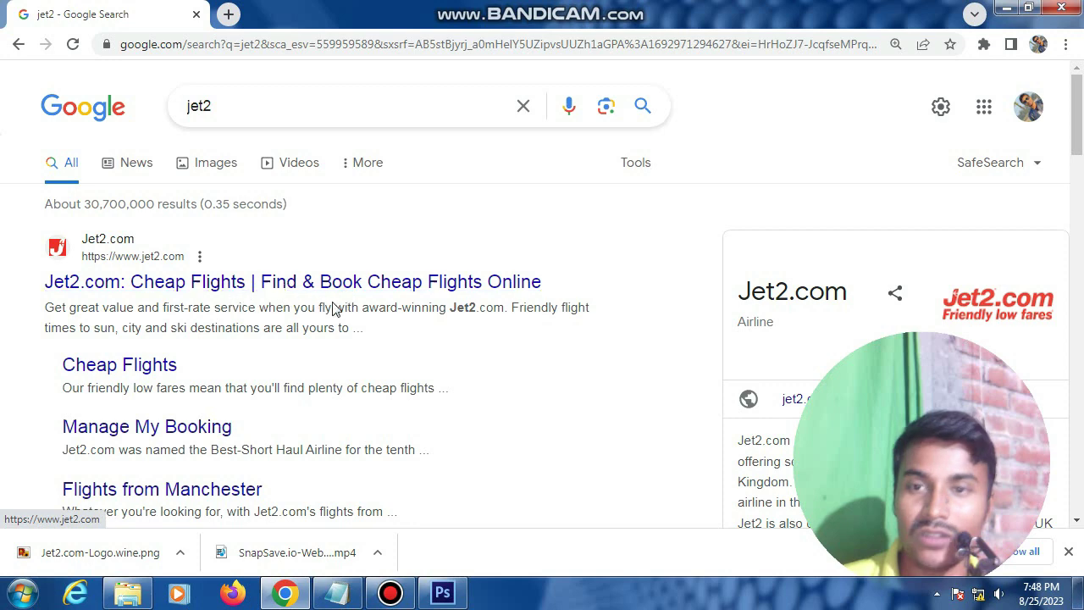
# Step: Capture the top Jet2.com result, box its headline and arrow its address, then close
pyautogui.click(937, 594)
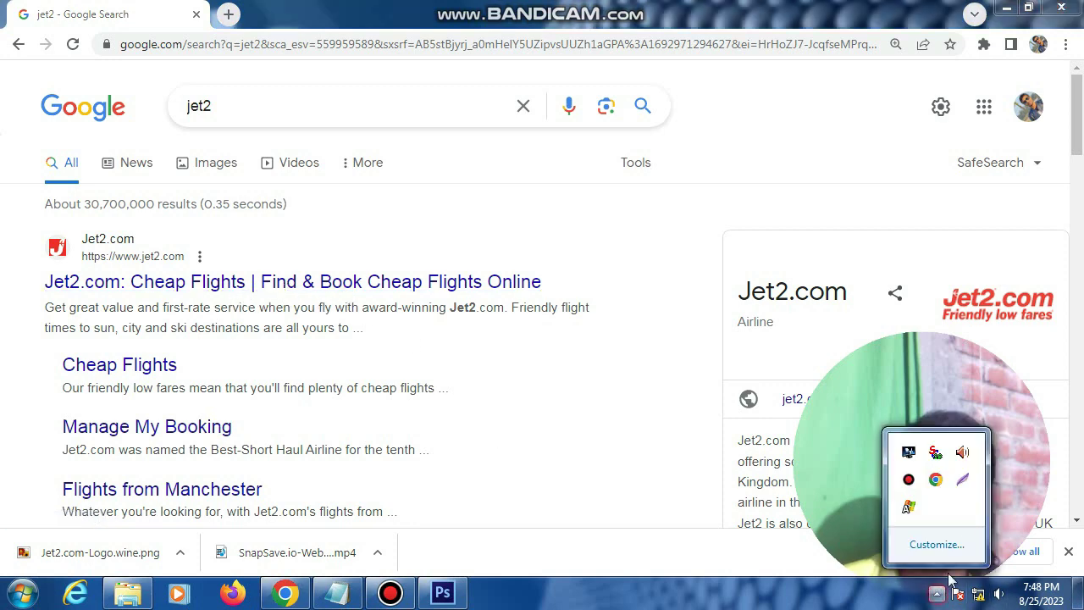
pyautogui.click(962, 480)
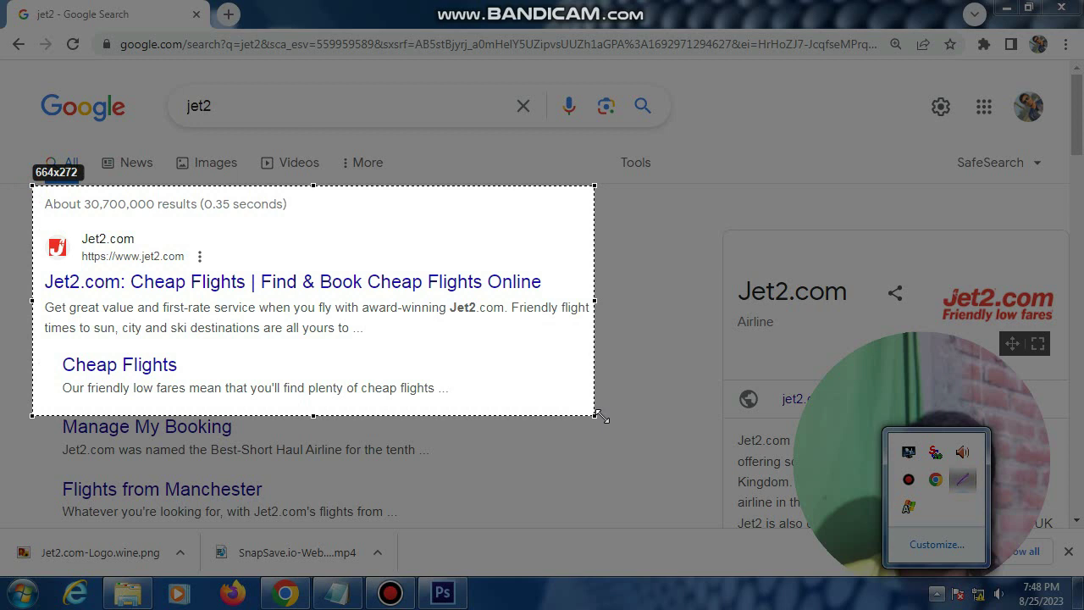
pyautogui.moveTo(33, 186); pyautogui.dragTo(625, 418)
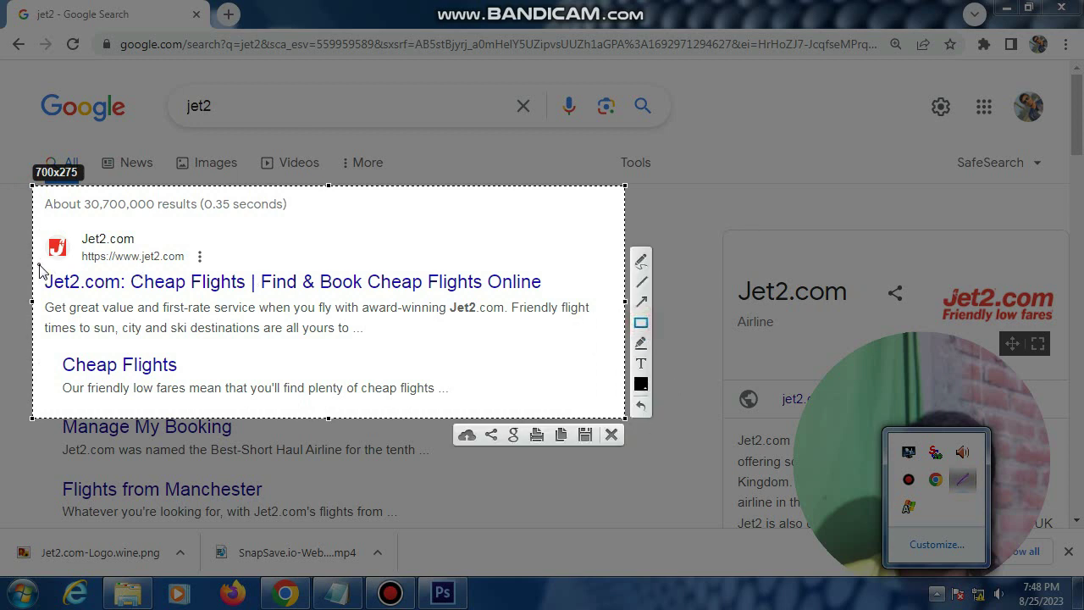
pyautogui.moveTo(38, 268); pyautogui.dragTo(567, 298)
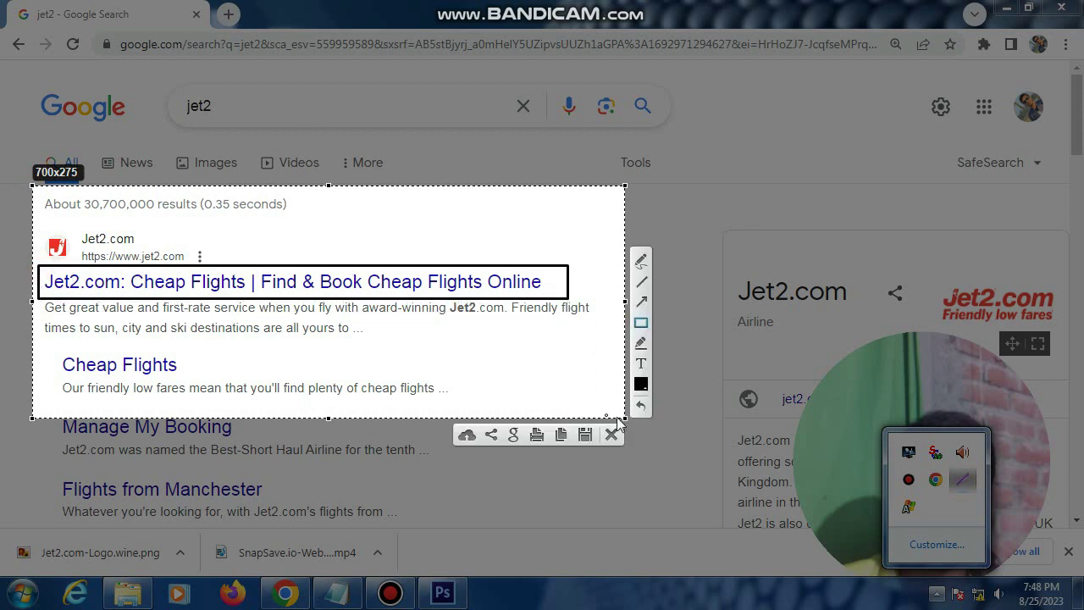
pyautogui.click(641, 302)
pyautogui.moveTo(7, 300); pyautogui.dragTo(100, 252)
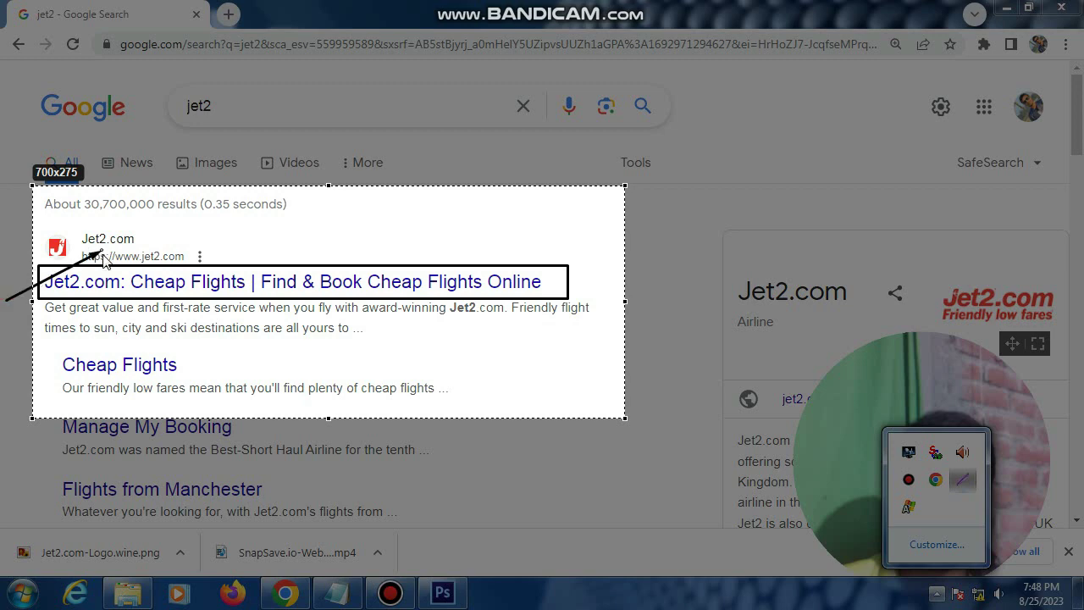
pyautogui.click(584, 435)
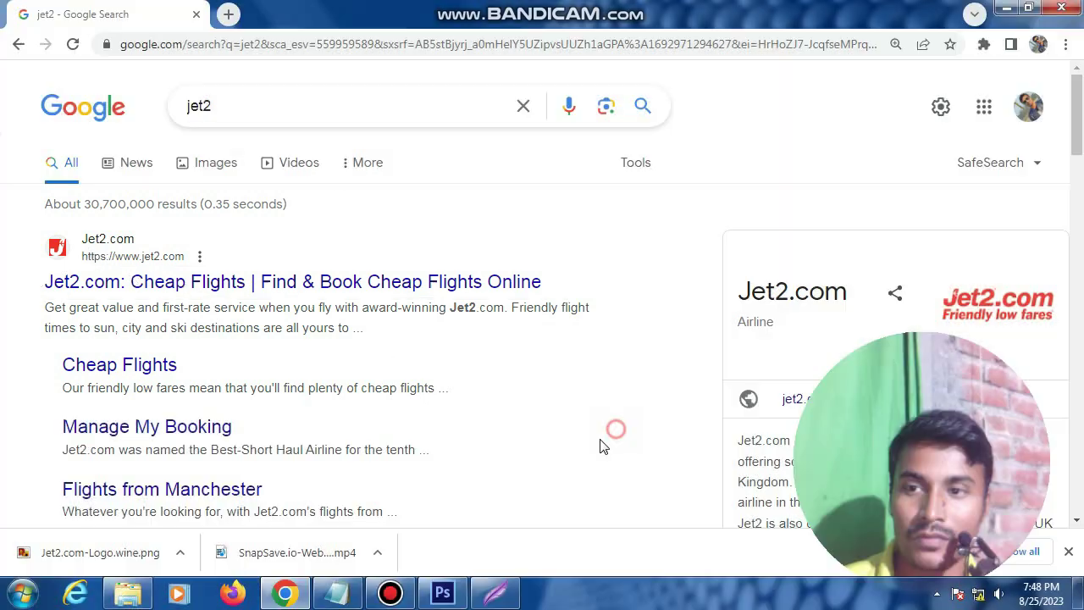
# Step: Open Jet2.com from the results and scroll through the homepage and back up
pyautogui.click(131, 260)
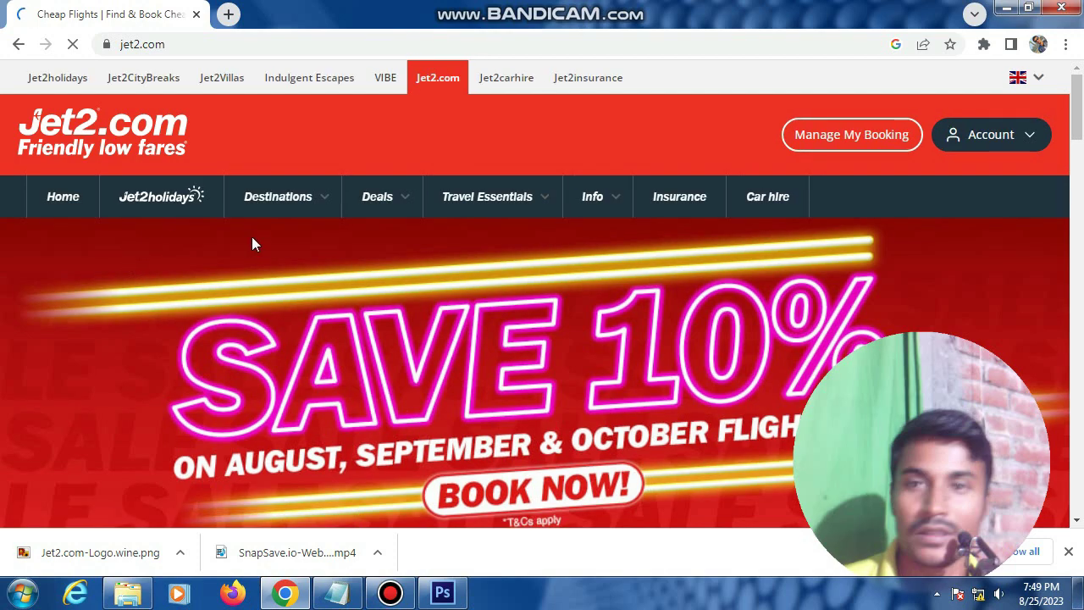
pyautogui.scroll(-1, 264, 252)
pyautogui.scroll(-2, 266, 253)
pyautogui.scroll(-2, 271, 257)
pyautogui.scroll(-3, 277, 264)
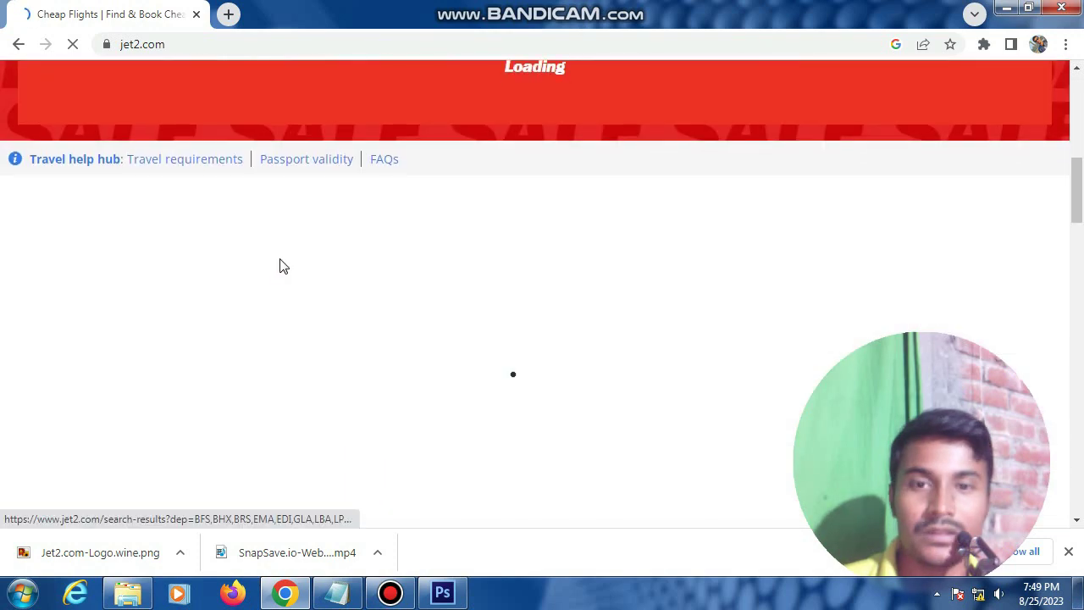
pyautogui.scroll(-3, 282, 266)
pyautogui.scroll(-1, 281, 266)
pyautogui.scroll(-2, 282, 262)
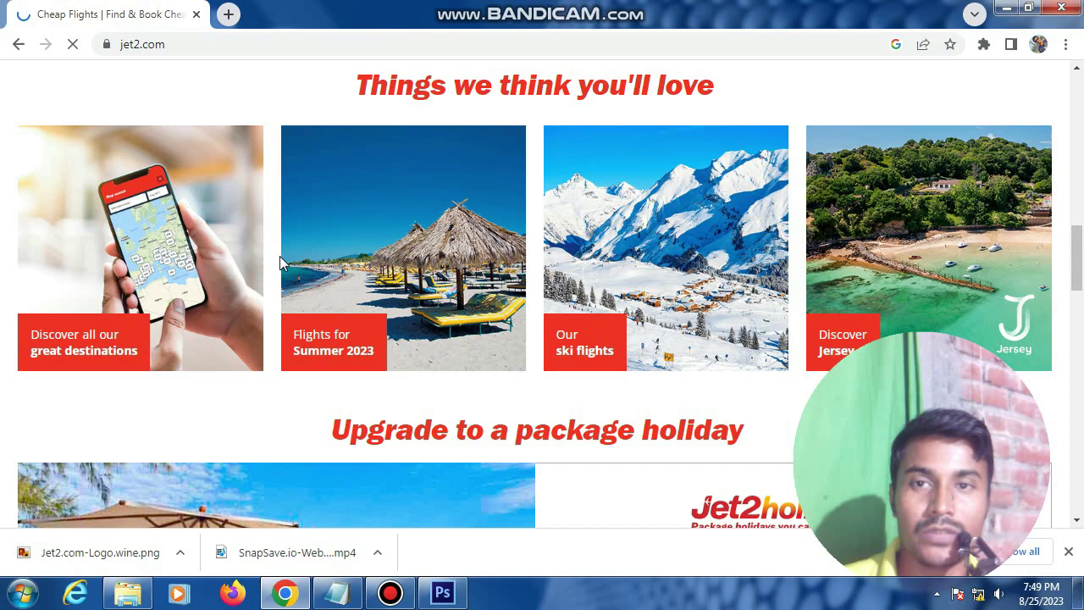
pyautogui.scroll(-2, 284, 259)
pyautogui.scroll(-3, 283, 261)
pyautogui.scroll(-1, 284, 261)
pyautogui.scroll(-3, 284, 261)
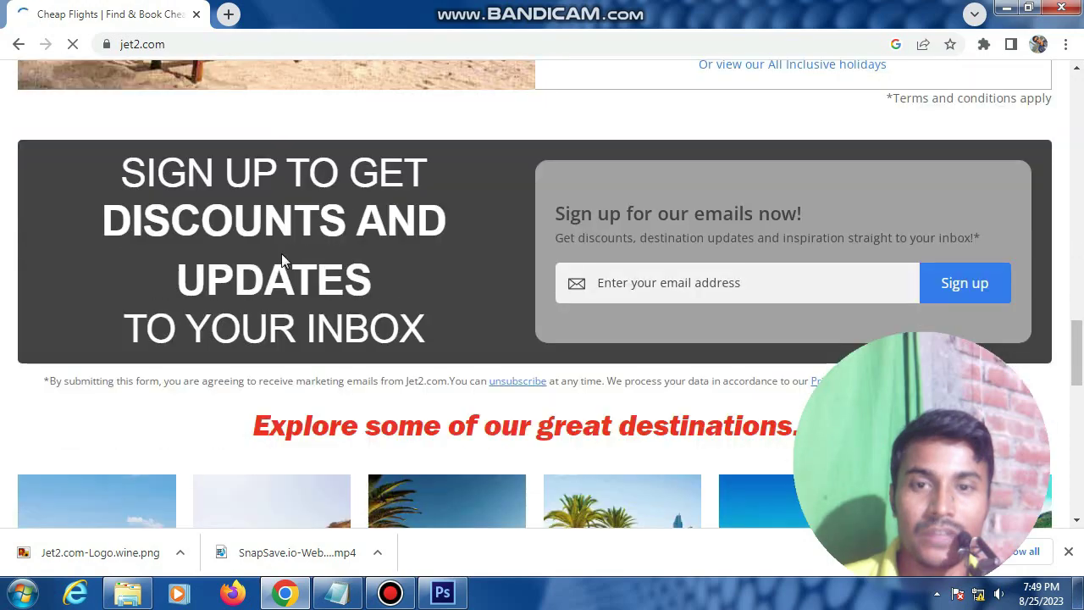
pyautogui.scroll(-5, 284, 262)
pyautogui.scroll(-1, 284, 264)
pyautogui.scroll(-4, 284, 264)
pyautogui.scroll(1, 295, 273)
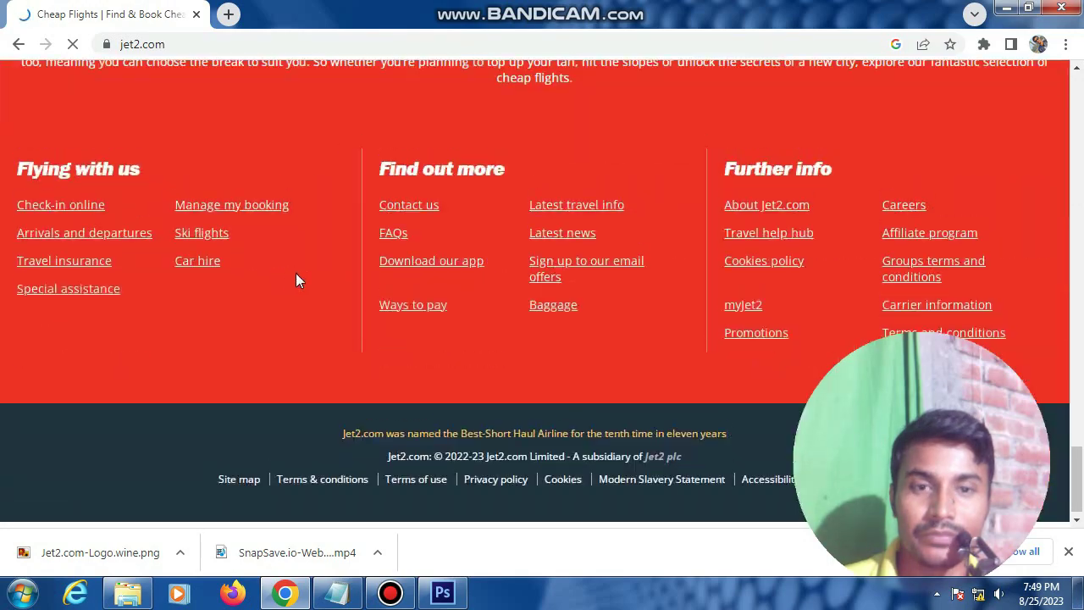
pyautogui.scroll(8, 297, 277)
pyautogui.scroll(5, 301, 279)
pyautogui.scroll(4, 301, 275)
pyautogui.scroll(5, 300, 272)
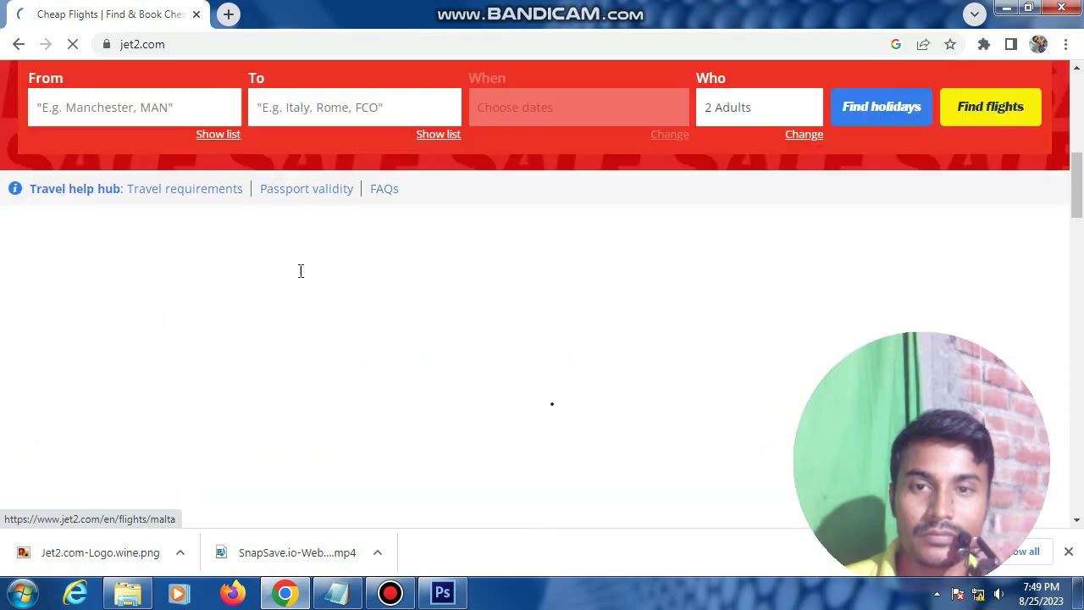
pyautogui.scroll(5, 313, 270)
pyautogui.scroll(1, 326, 265)
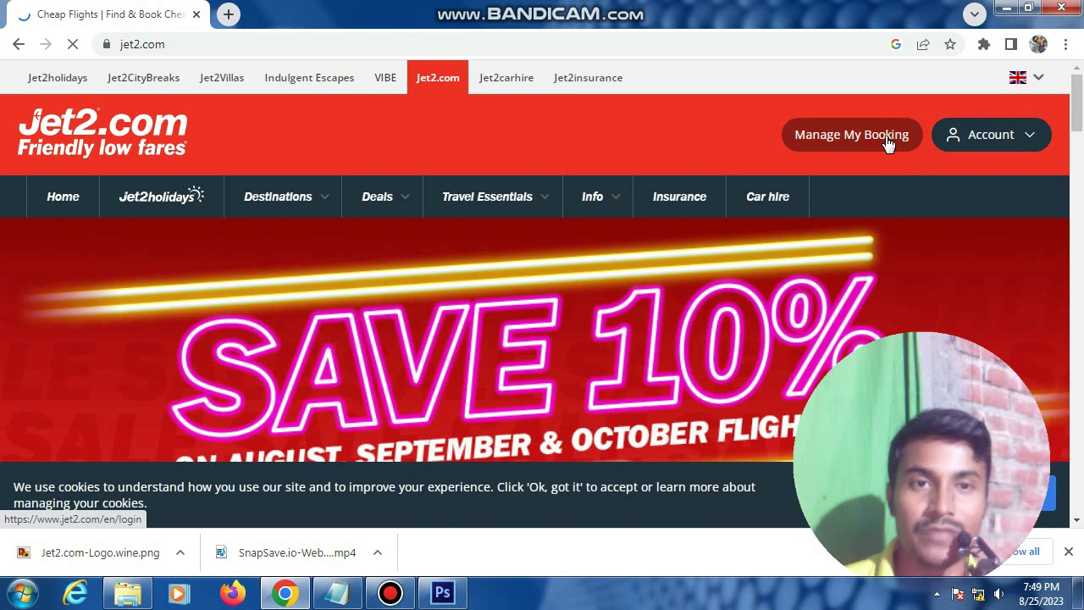
# Step: Go to Jet2's Manage My Booking login page
pyautogui.click(888, 144)
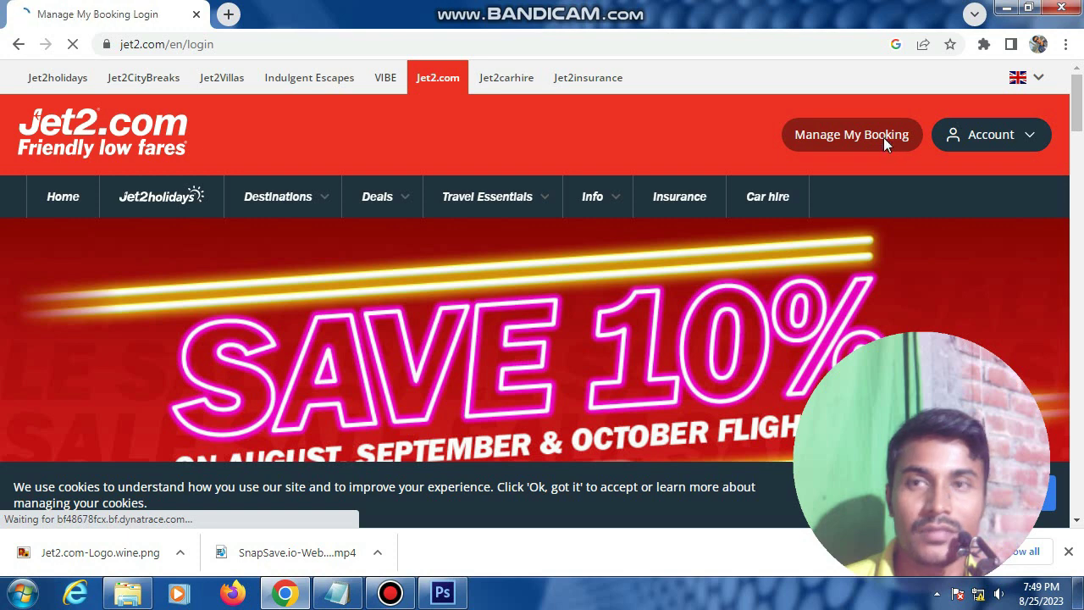
pyautogui.scroll(-1, 688, 258)
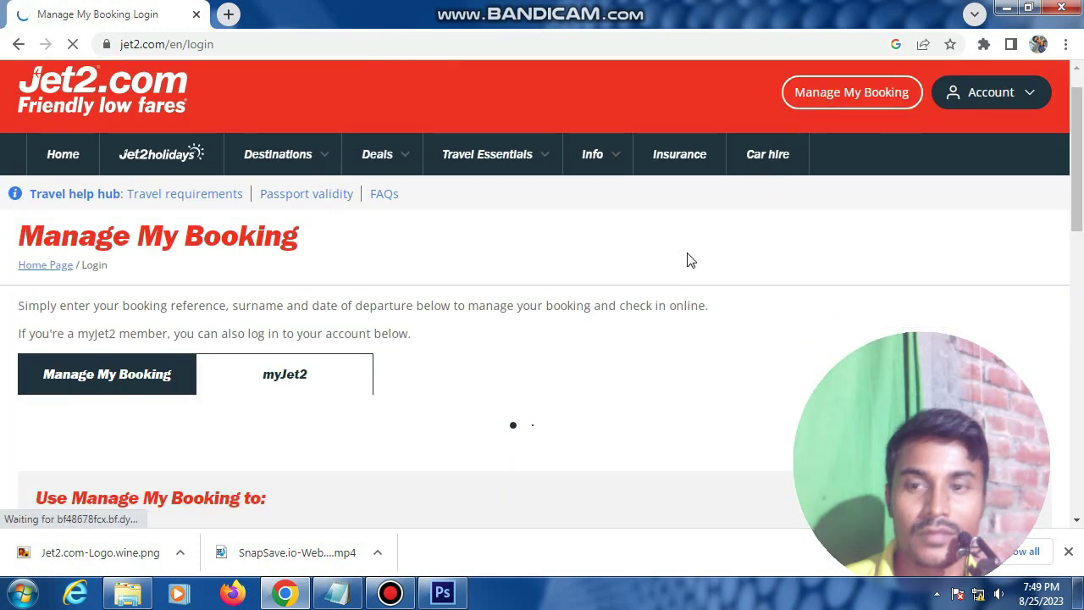
pyautogui.scroll(-2, 688, 259)
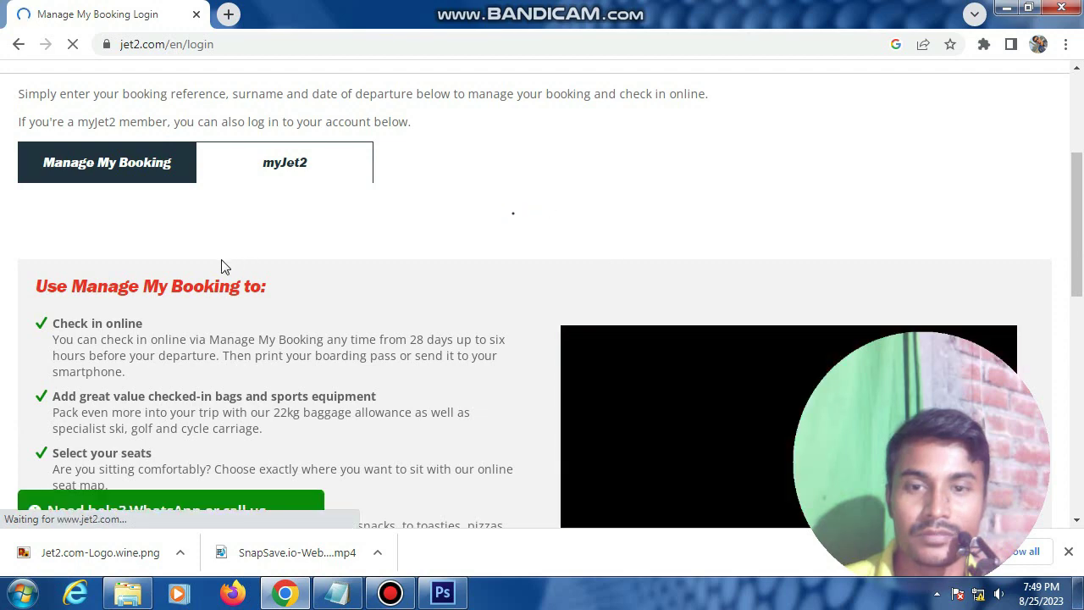
pyautogui.scroll(1, 223, 268)
pyautogui.scroll(-2, 222, 261)
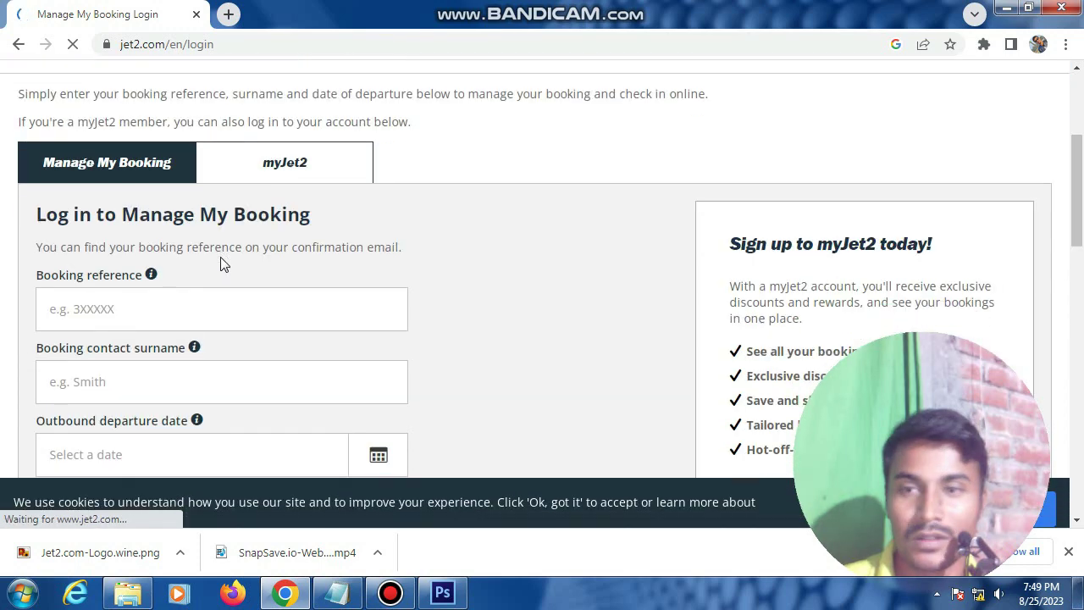
pyautogui.scroll(-1, 201, 264)
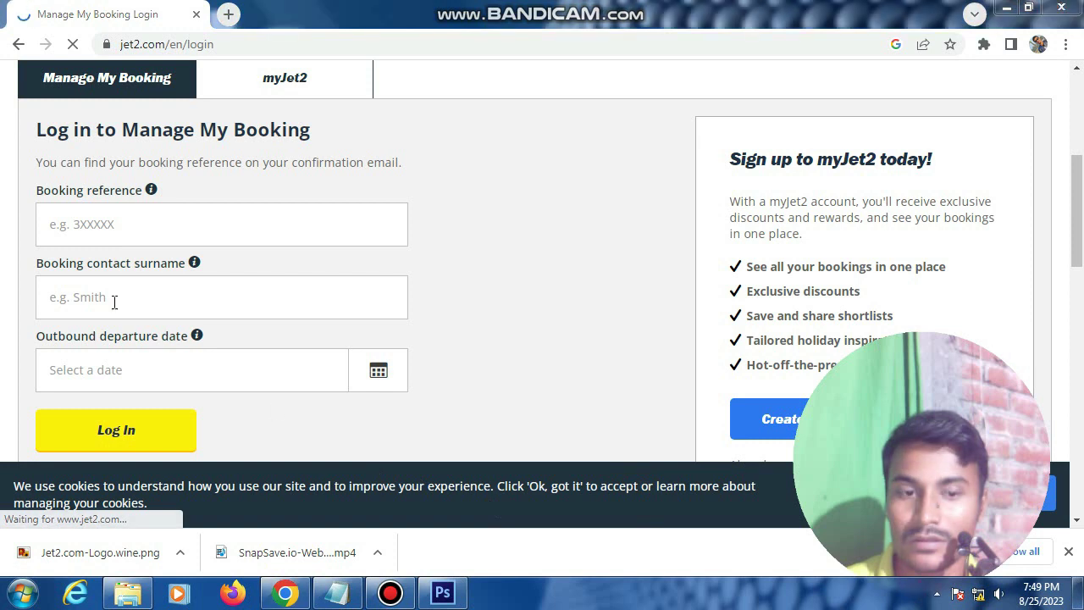
pyautogui.moveTo(12, 182); pyautogui.dragTo(170, 189)
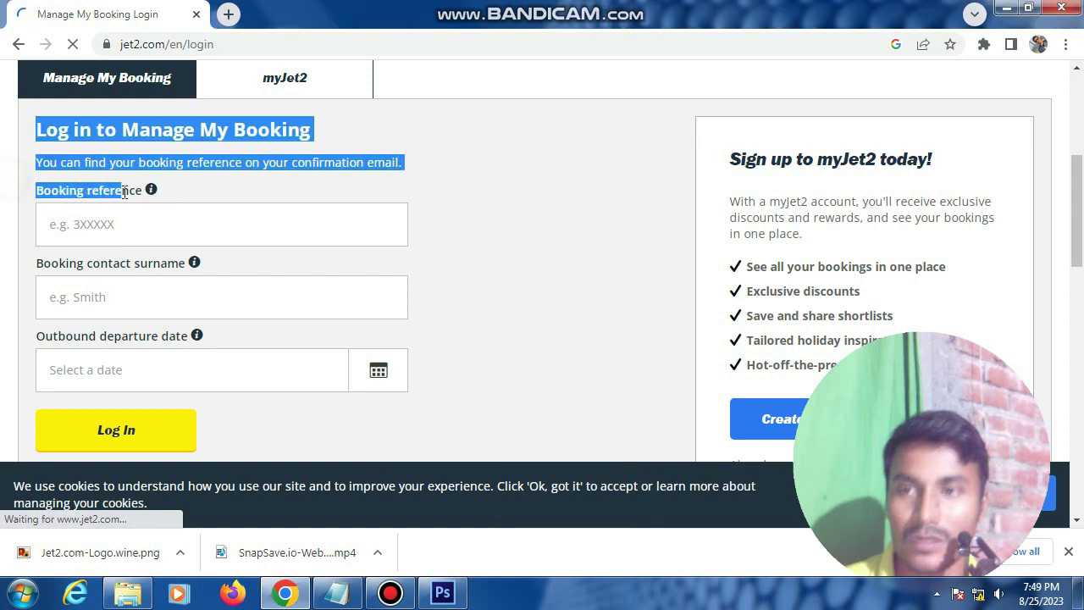
pyautogui.click(172, 186)
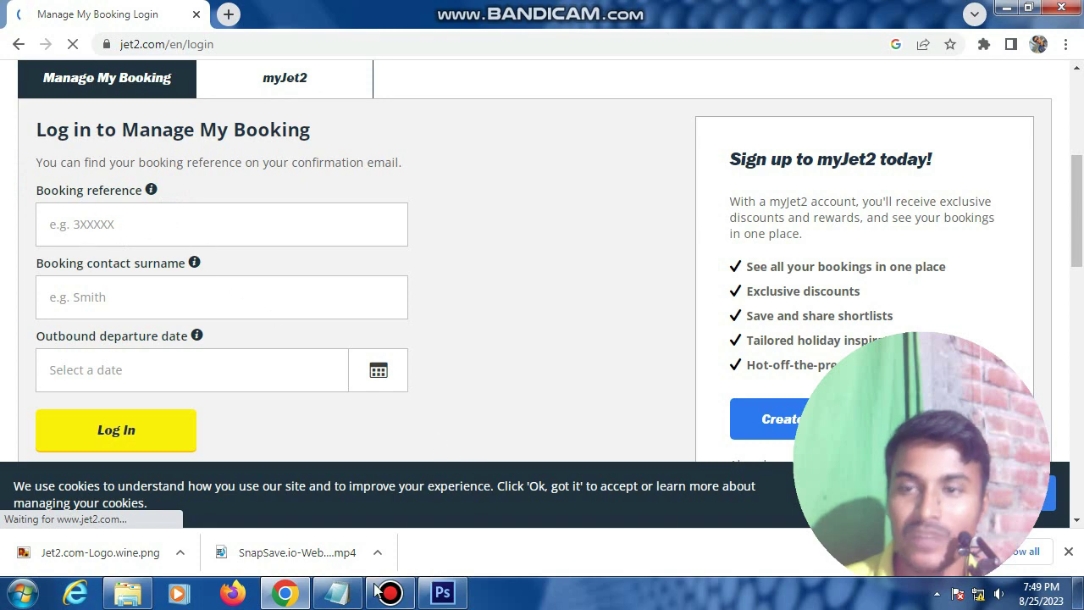
pyautogui.click(337, 593)
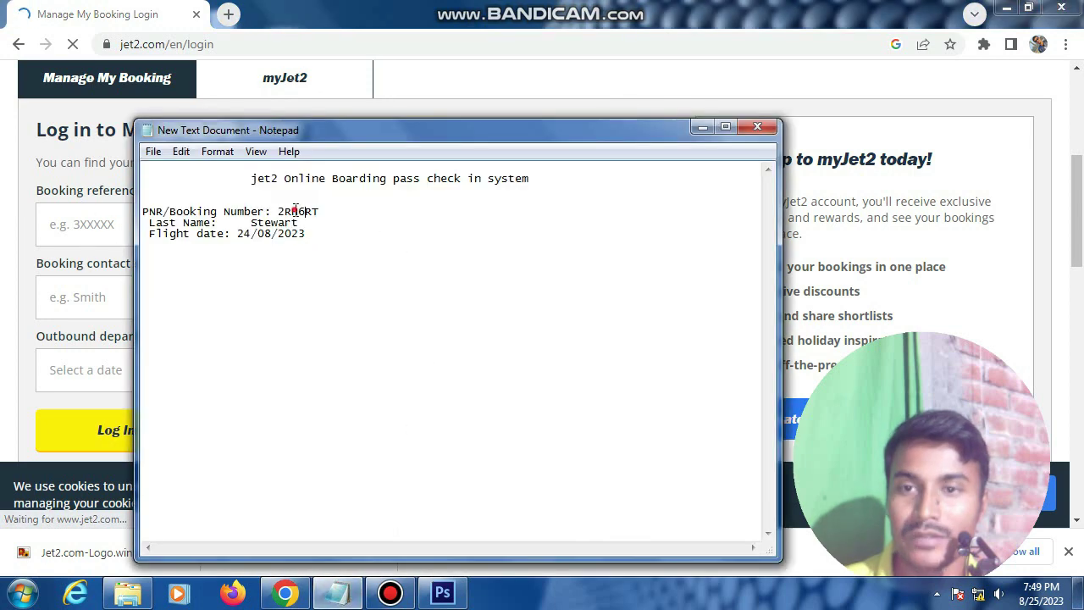
pyautogui.doubleClick(293, 211)
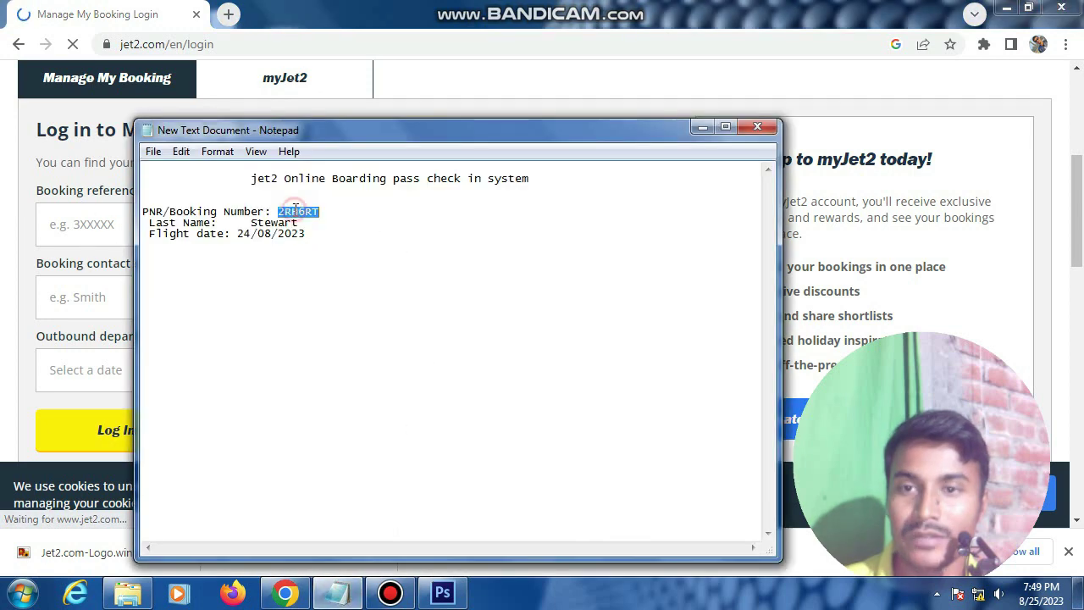
pyautogui.click(62, 227)
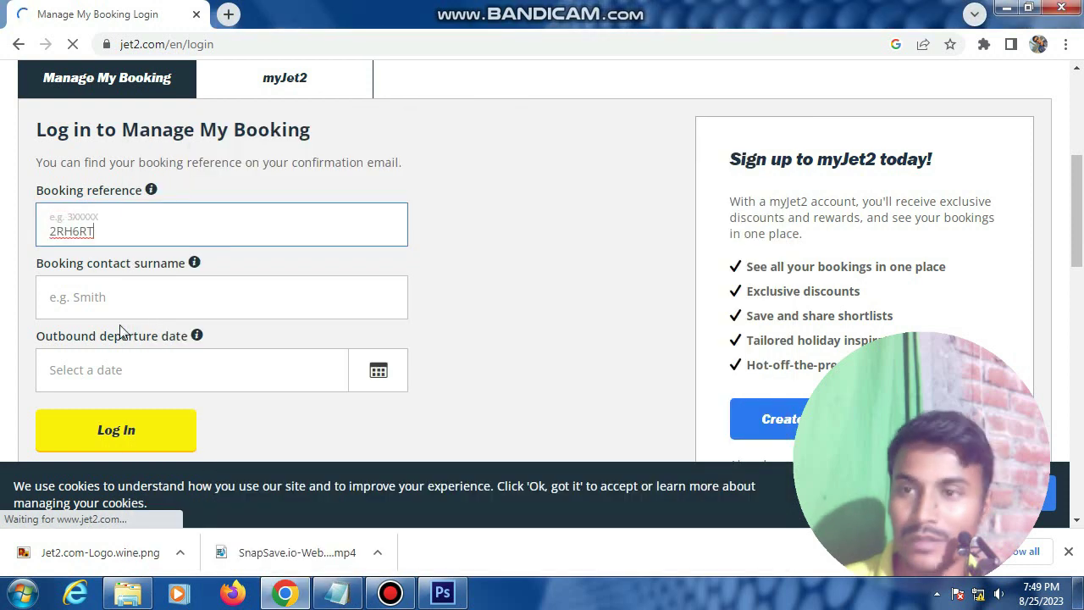
# Step: Copy surname Stewart from Notepad into the surname field
pyautogui.moveTo(35, 265); pyautogui.dragTo(177, 265)
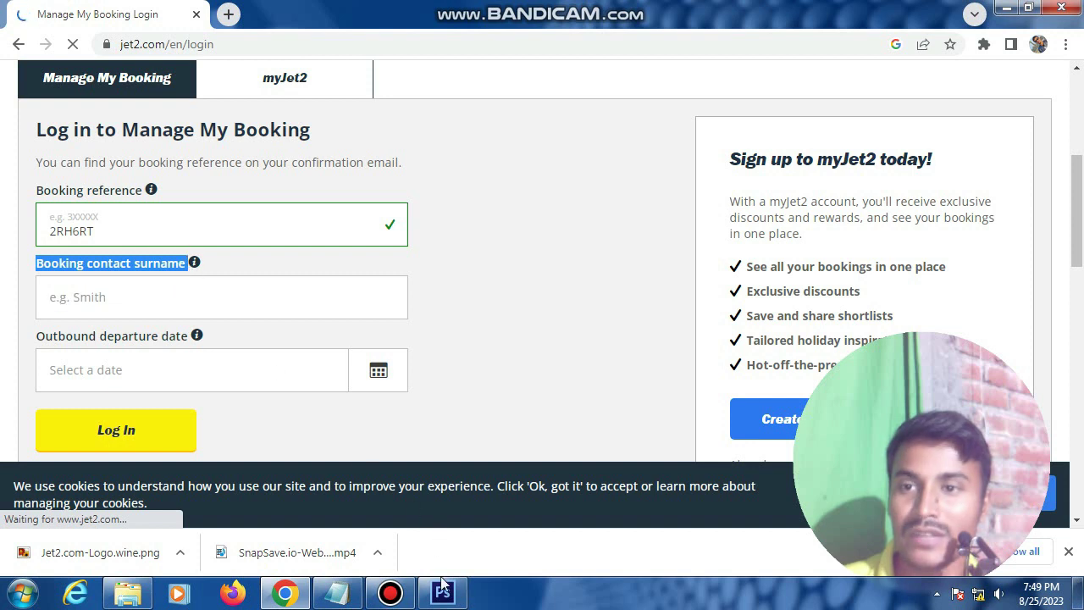
pyautogui.click(337, 593)
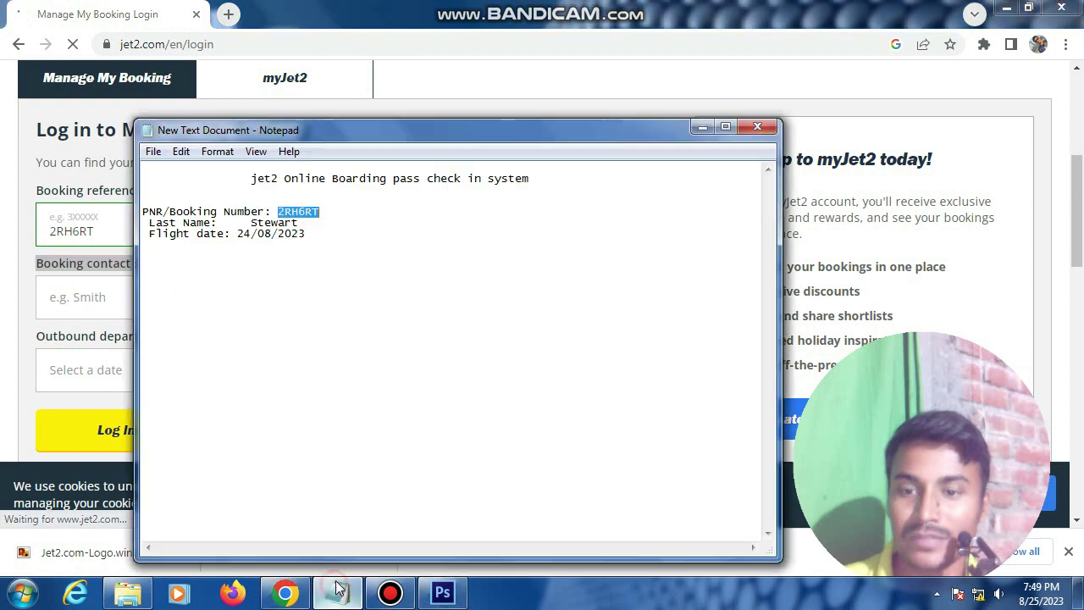
pyautogui.doubleClick(274, 222)
pyautogui.click(90, 302)
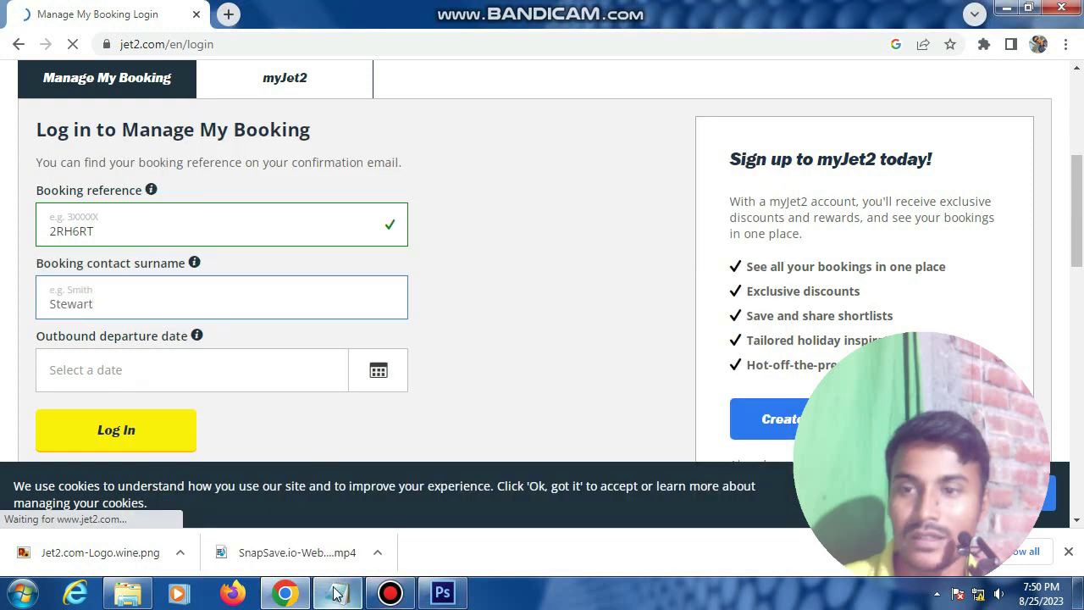
pyautogui.moveTo(336, 593)
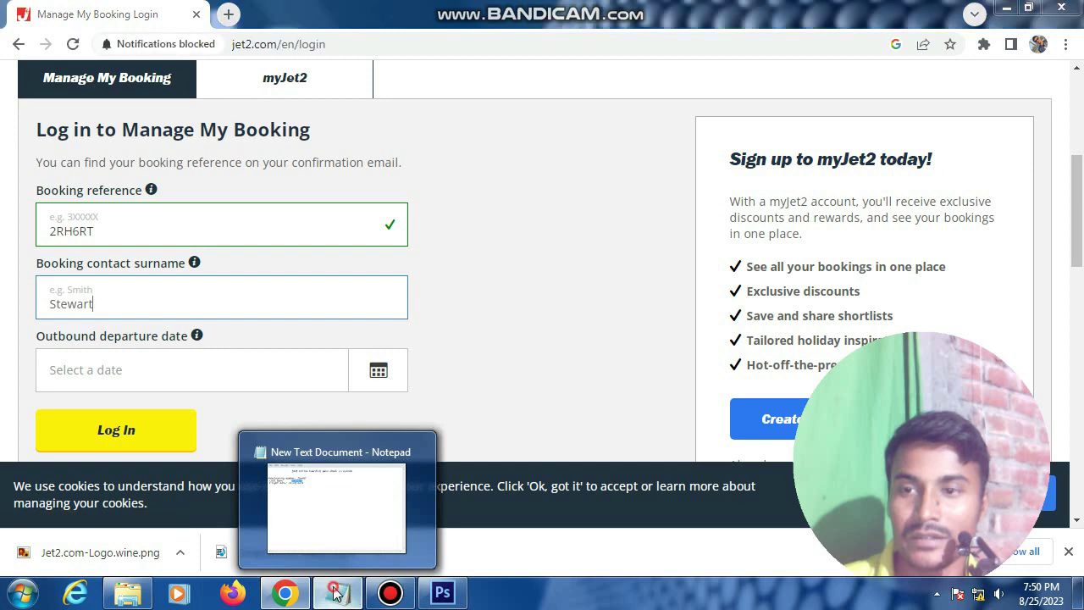
# Step: Check the flight date in Notepad and pick 24 Aug 2023 as departure date
pyautogui.click(336, 593)
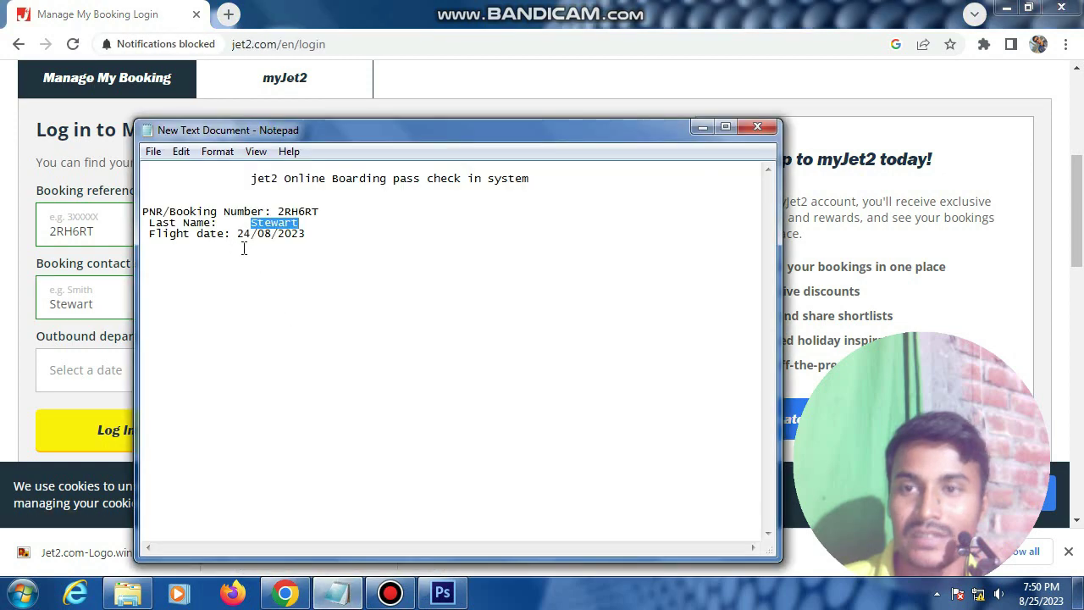
pyautogui.click(9, 354)
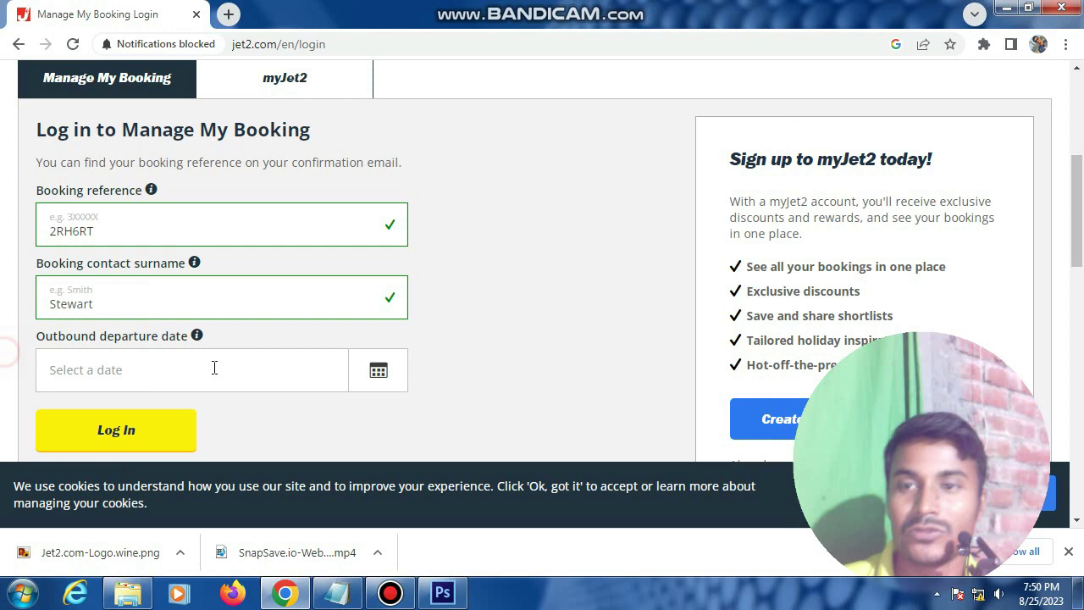
pyautogui.click(387, 374)
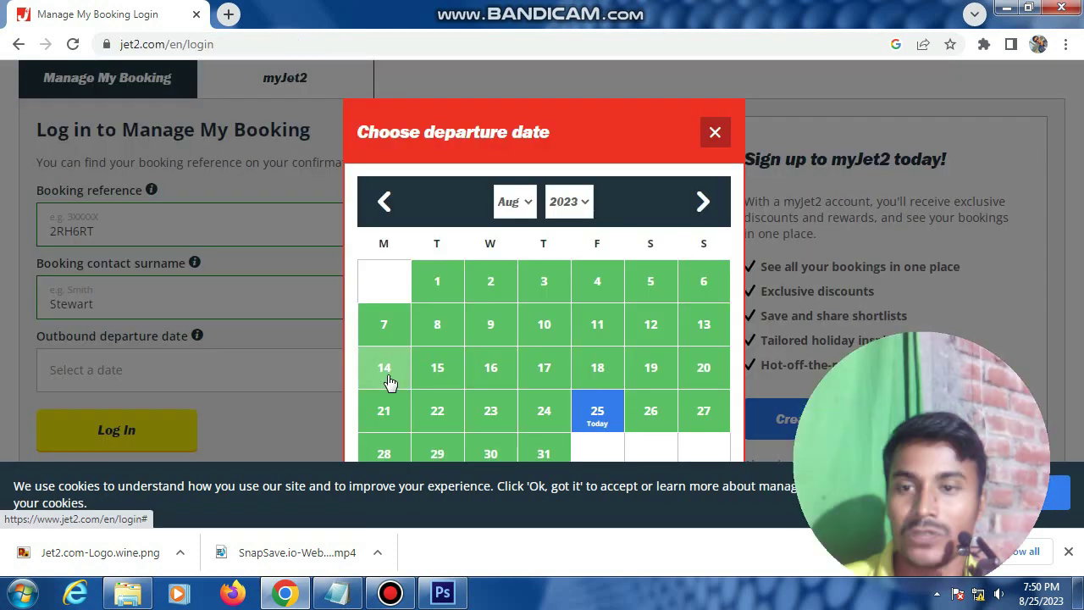
pyautogui.click(545, 412)
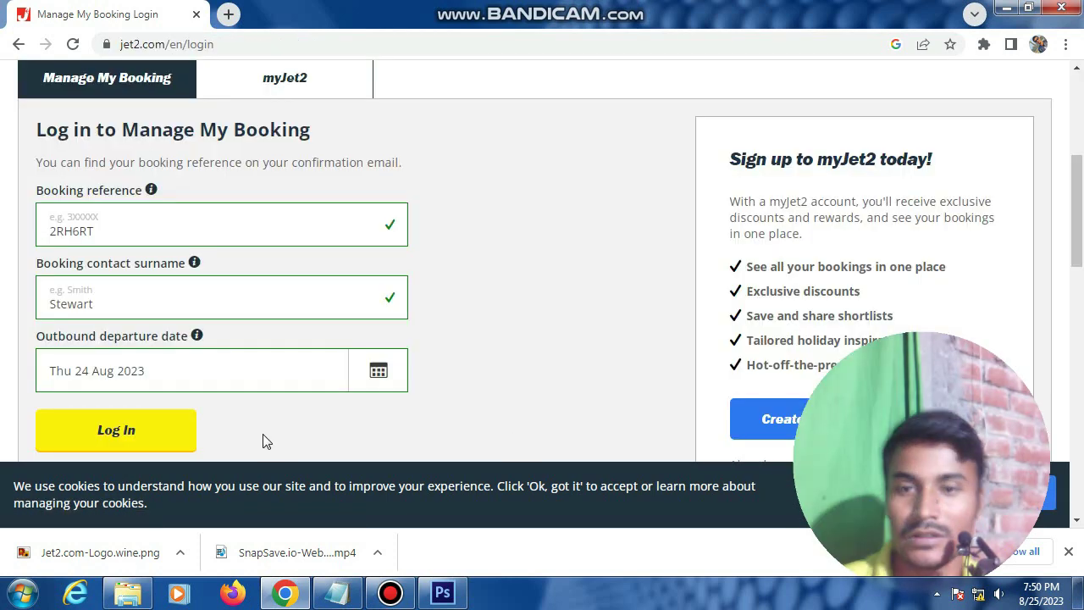
pyautogui.scroll(-1, 229, 409)
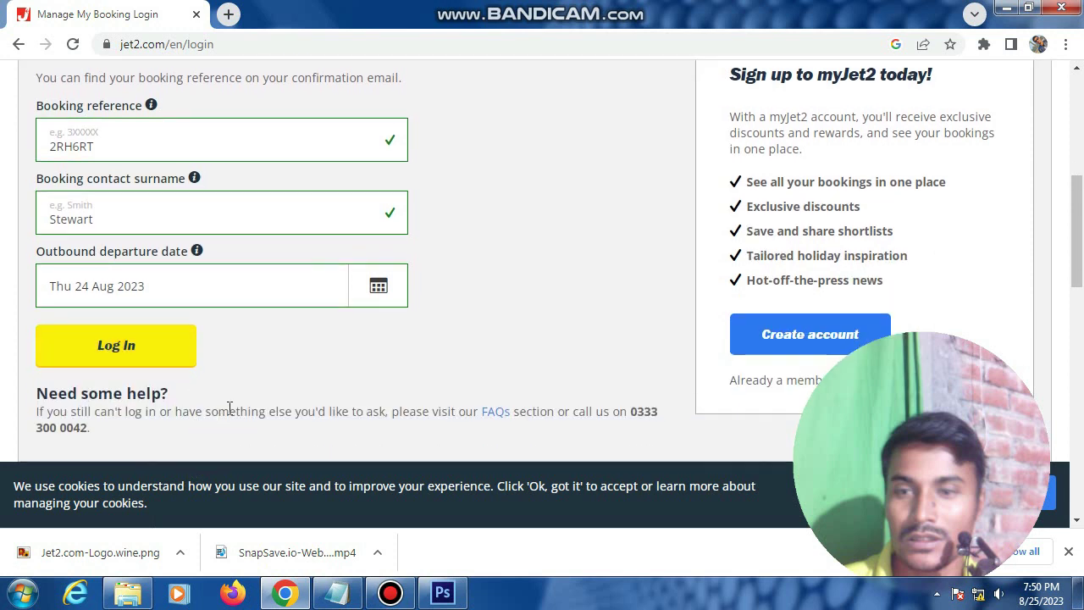
# Step: Submit the login, open screenshot 1 and page to the £0.00 checkout screenshot
pyautogui.click(117, 356)
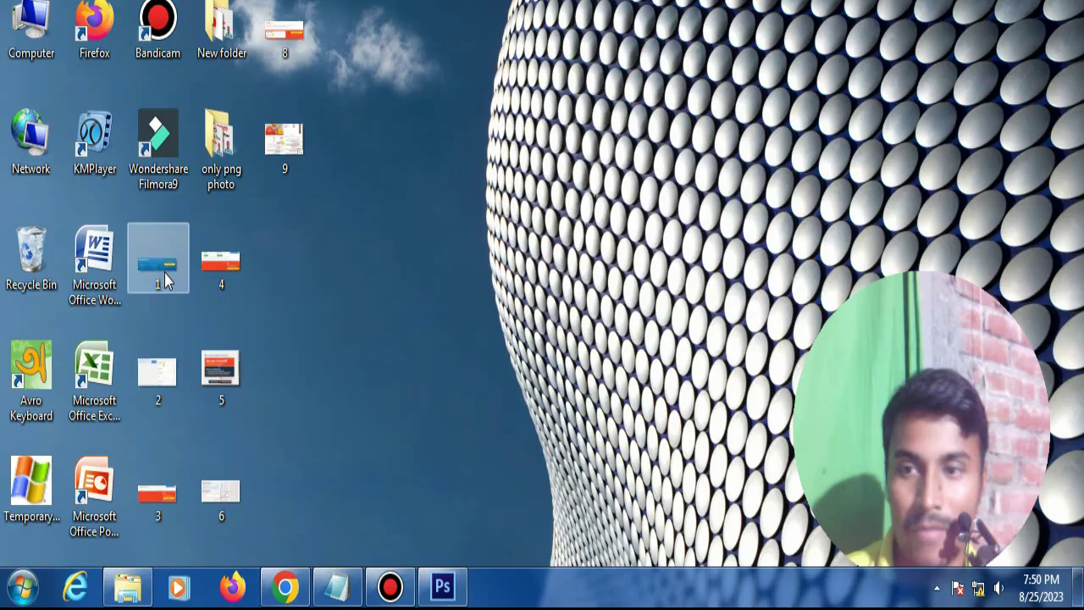
pyautogui.doubleClick(166, 283)
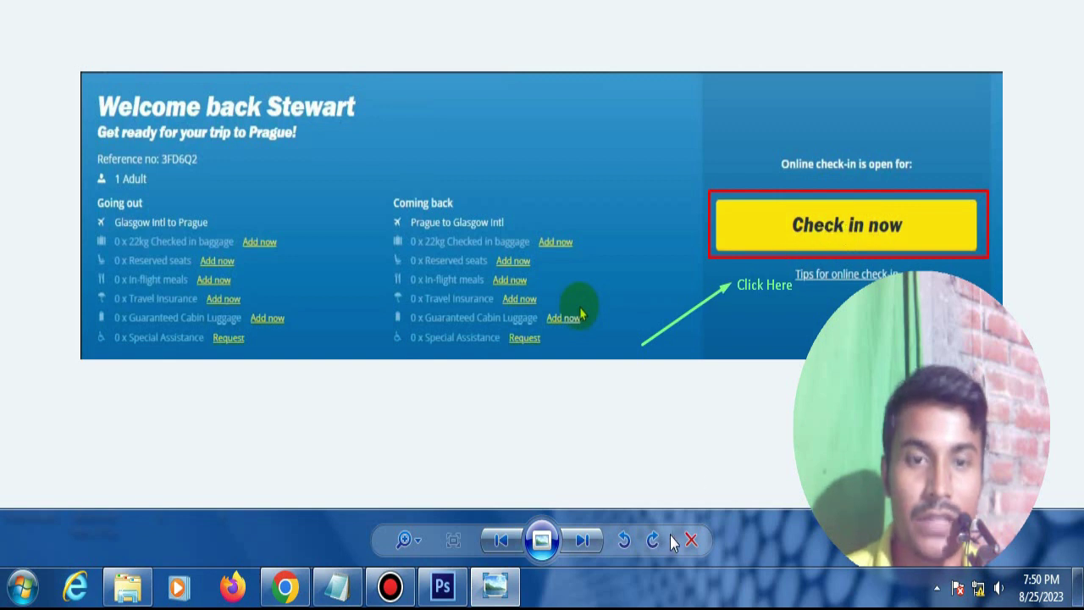
pyautogui.click(591, 549)
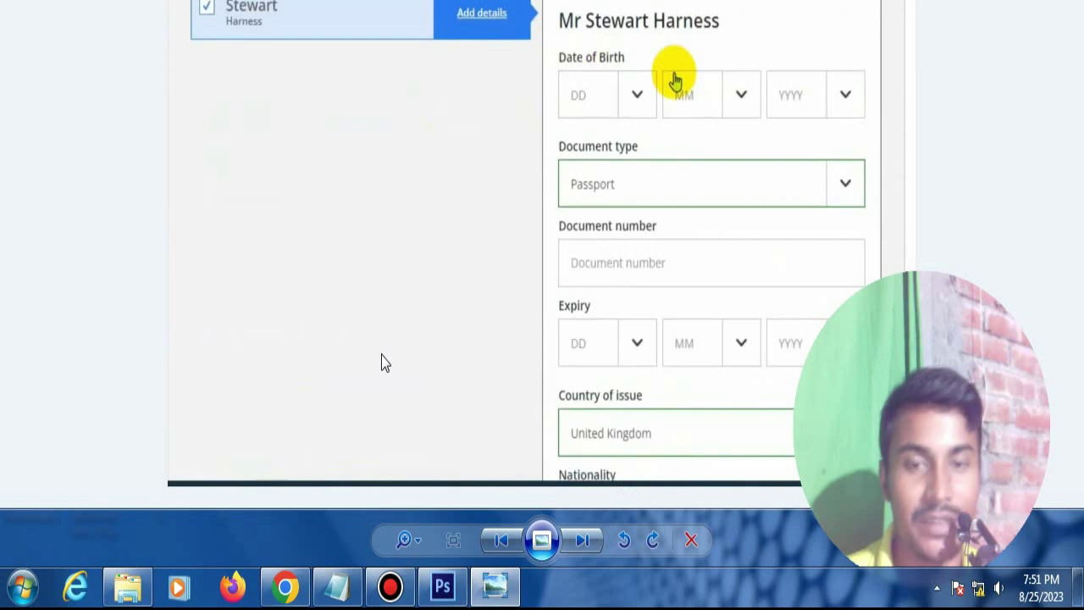
pyautogui.click(579, 541)
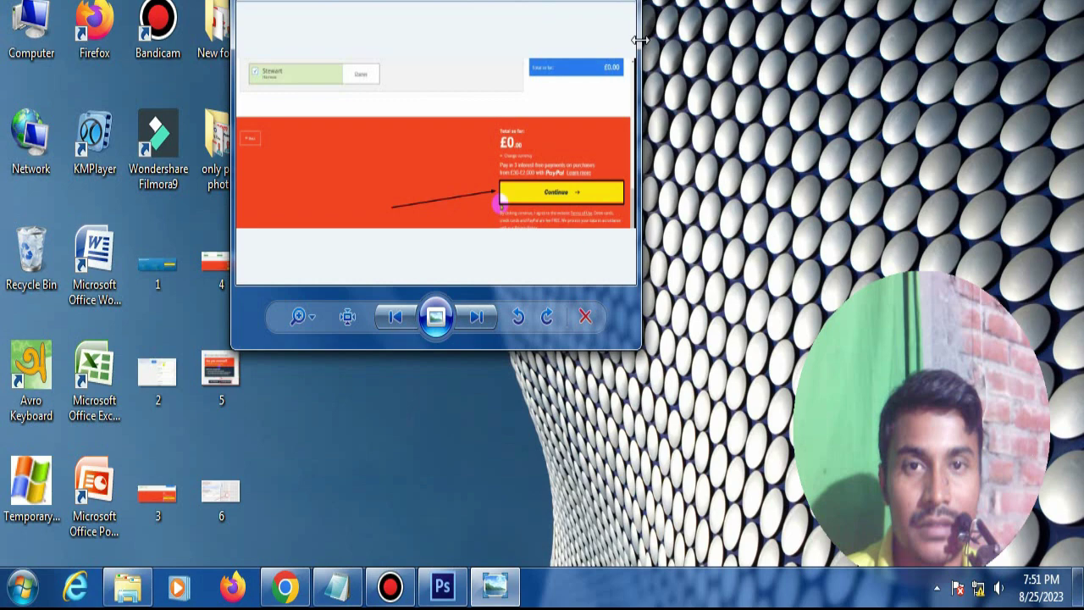
# Step: Resize the Photo Viewer window taller and advance to the 'Are you covered?' screenshot
pyautogui.moveTo(639, 42); pyautogui.dragTo(972, 13)
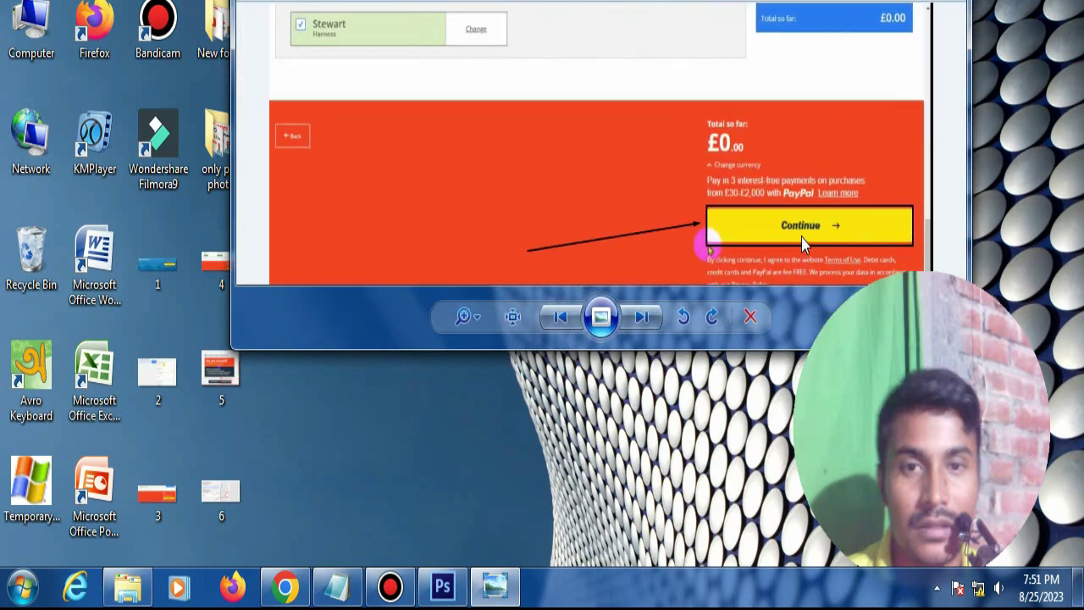
pyautogui.press('super+Up')
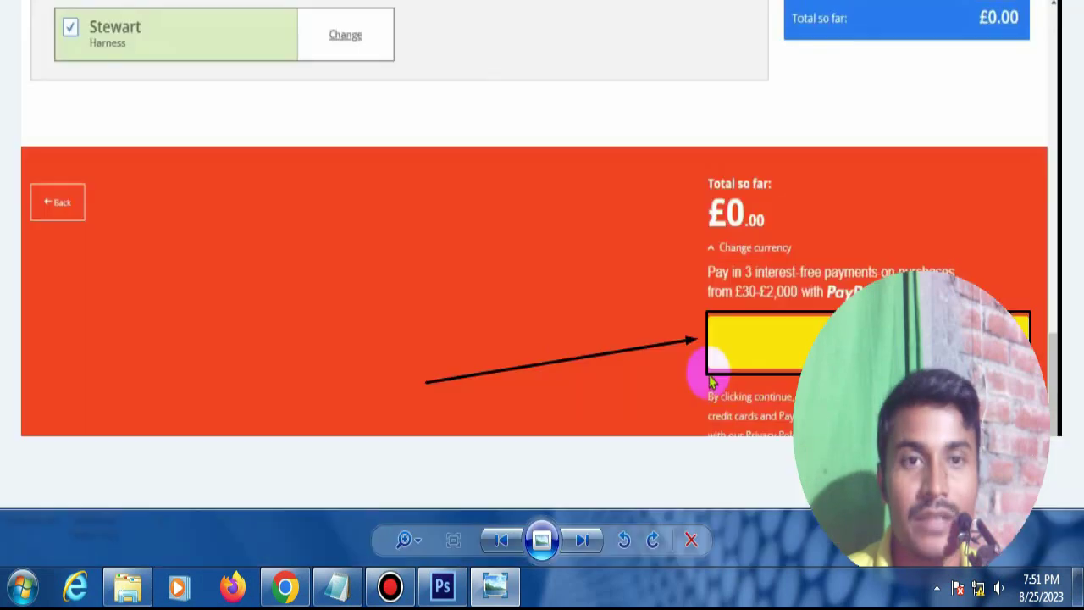
pyautogui.click(584, 542)
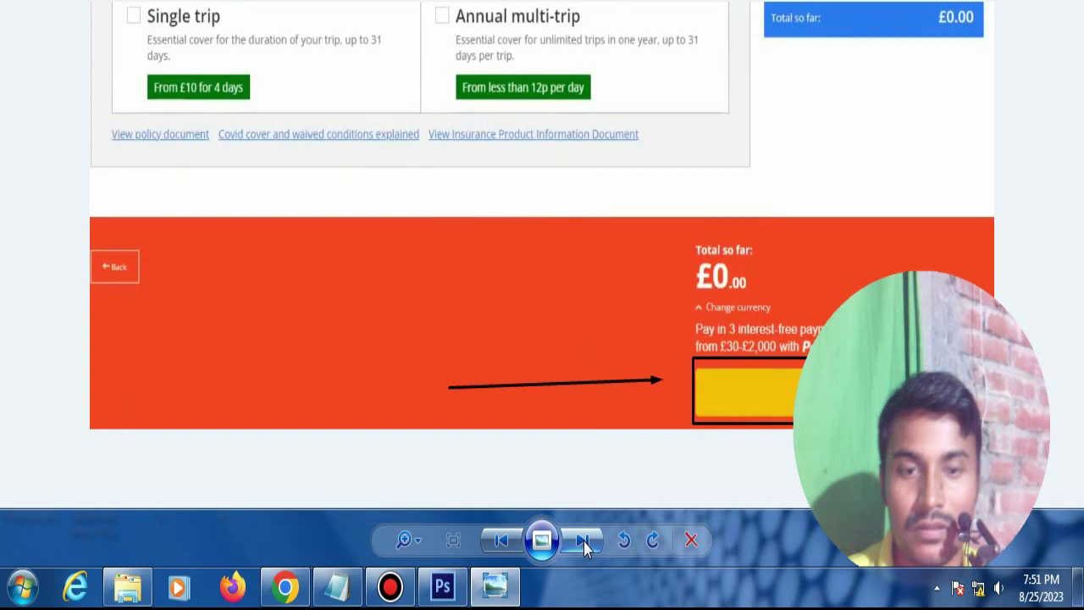
pyautogui.press('super+Down')
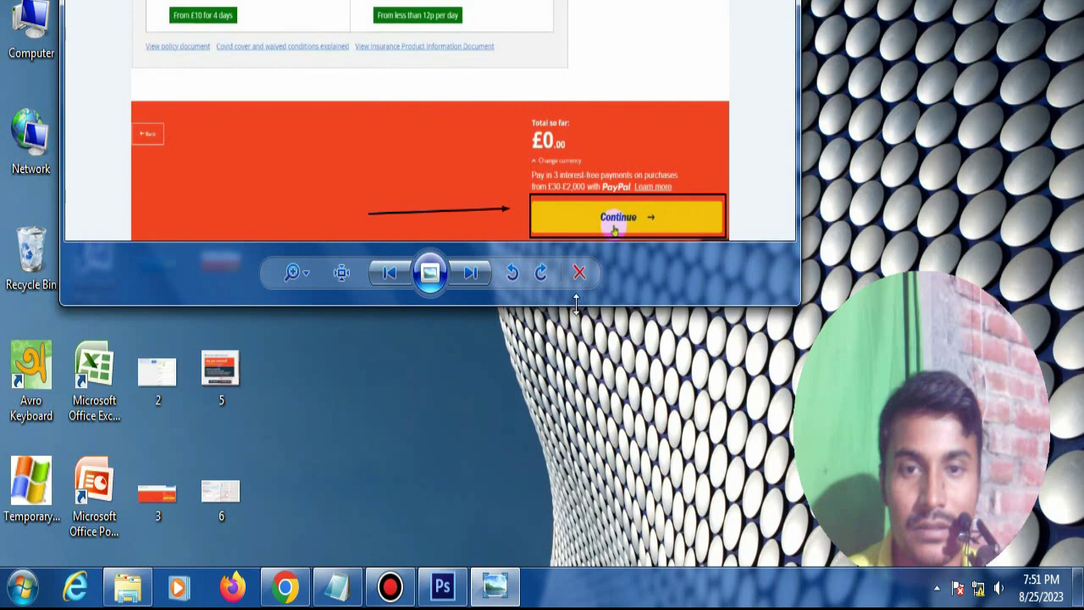
pyautogui.moveTo(576, 303); pyautogui.dragTo(525, 530)
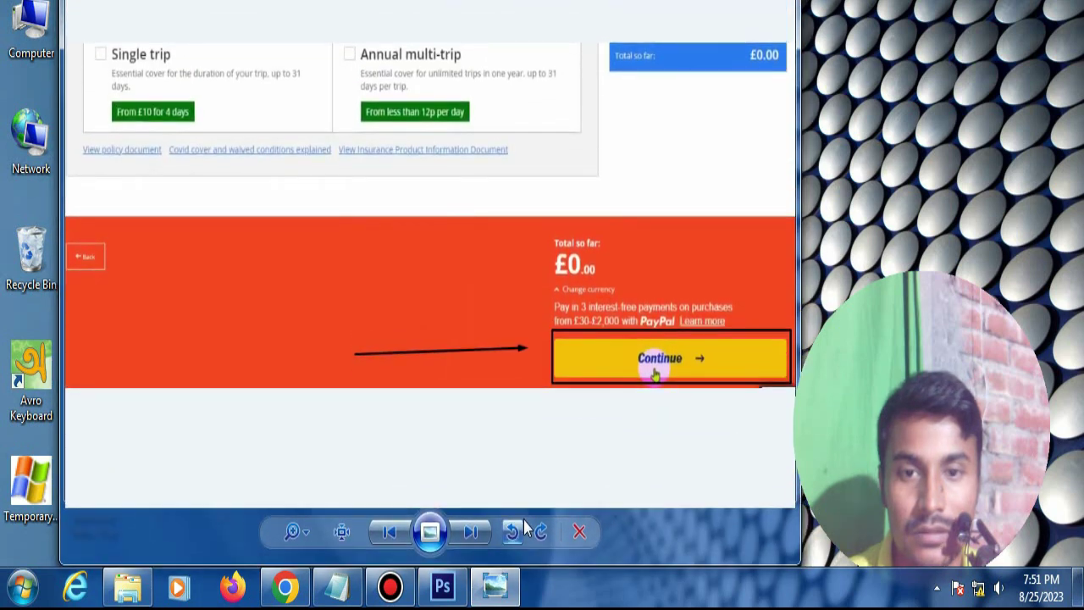
pyautogui.click(471, 532)
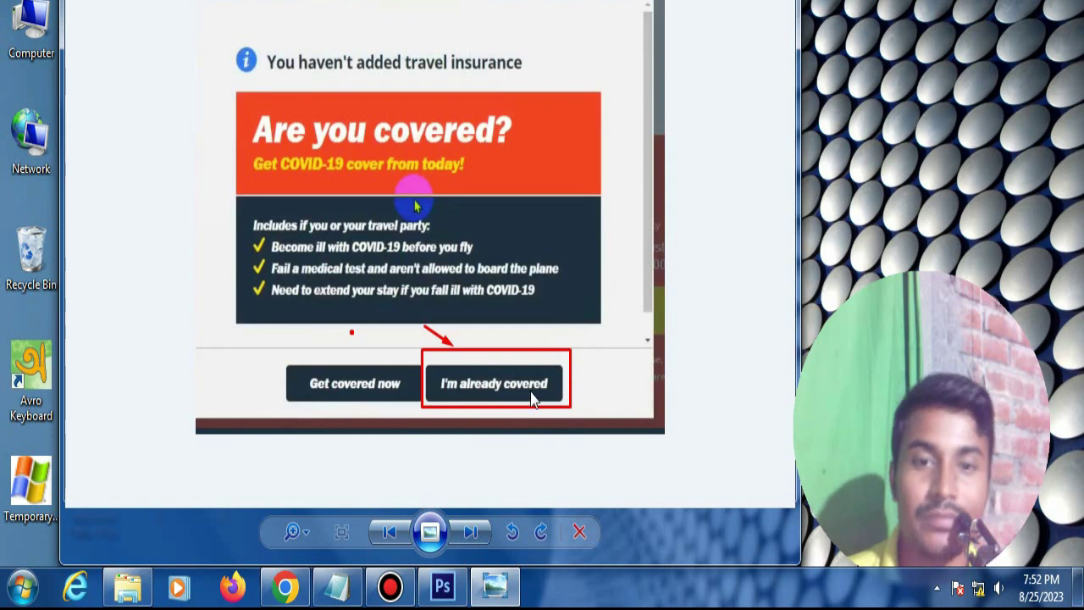
# Step: Page past the seat-map screenshot to the no-seat-selected warning
pyautogui.click(470, 532)
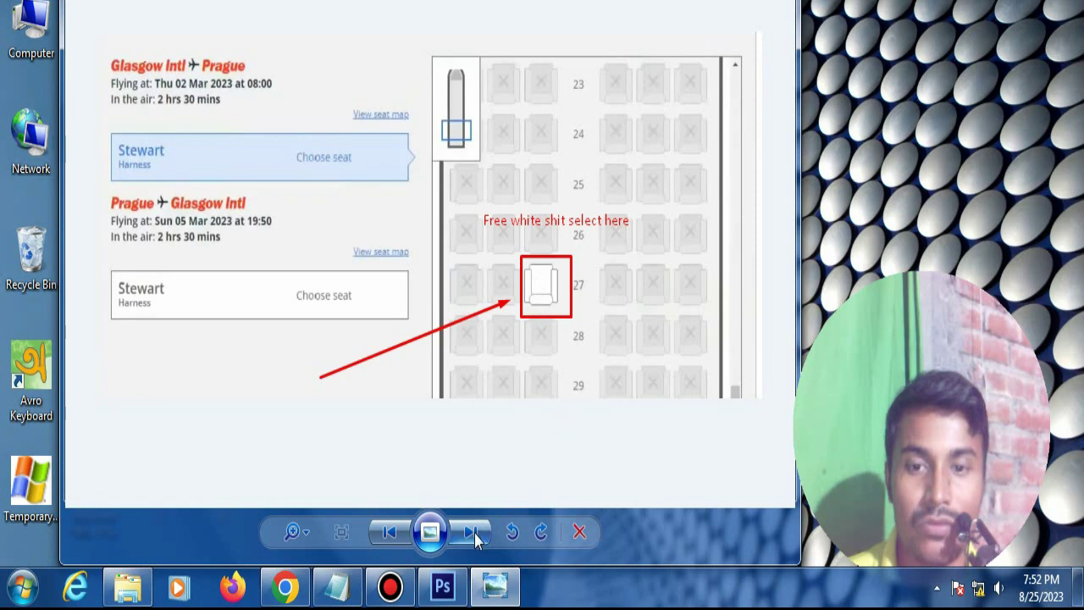
pyautogui.click(586, 207)
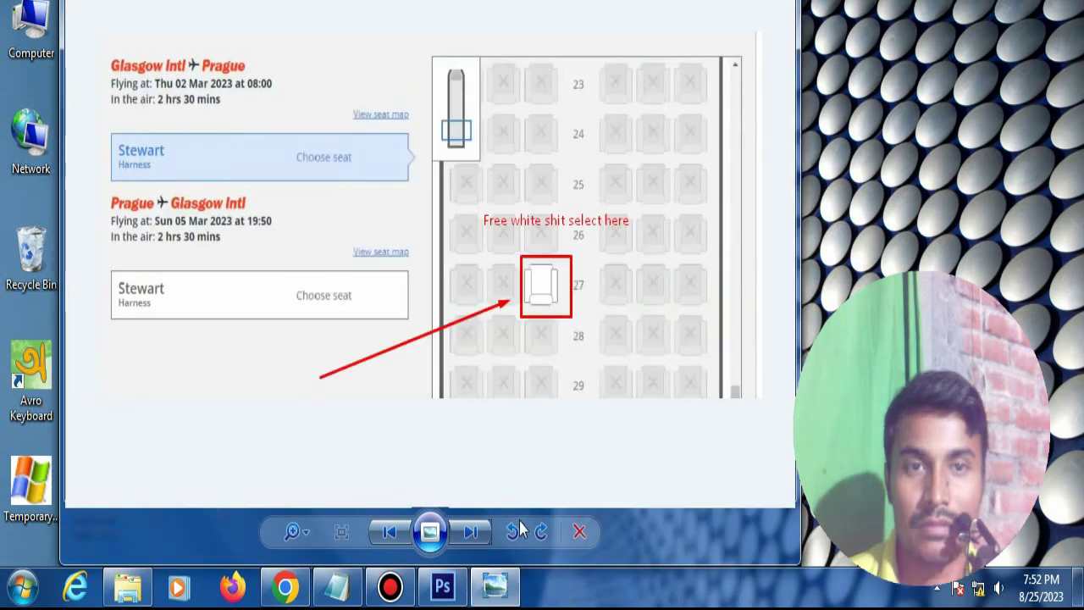
pyautogui.click(471, 532)
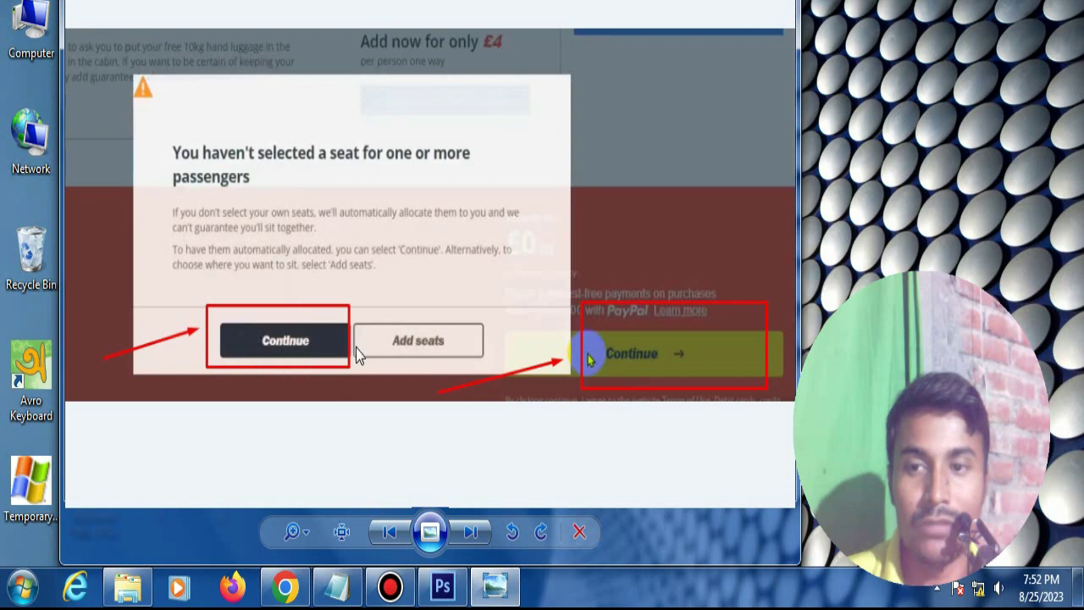
# Step: Page through the Dangerous Goods Policy screenshot to the boarding pass image
pyautogui.click(472, 533)
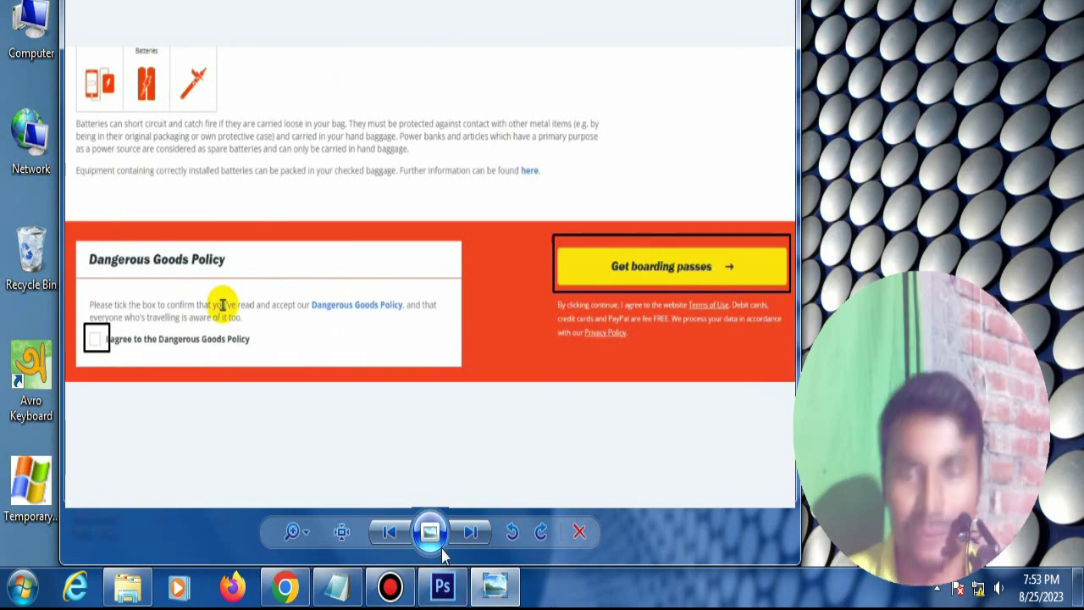
pyautogui.click(471, 531)
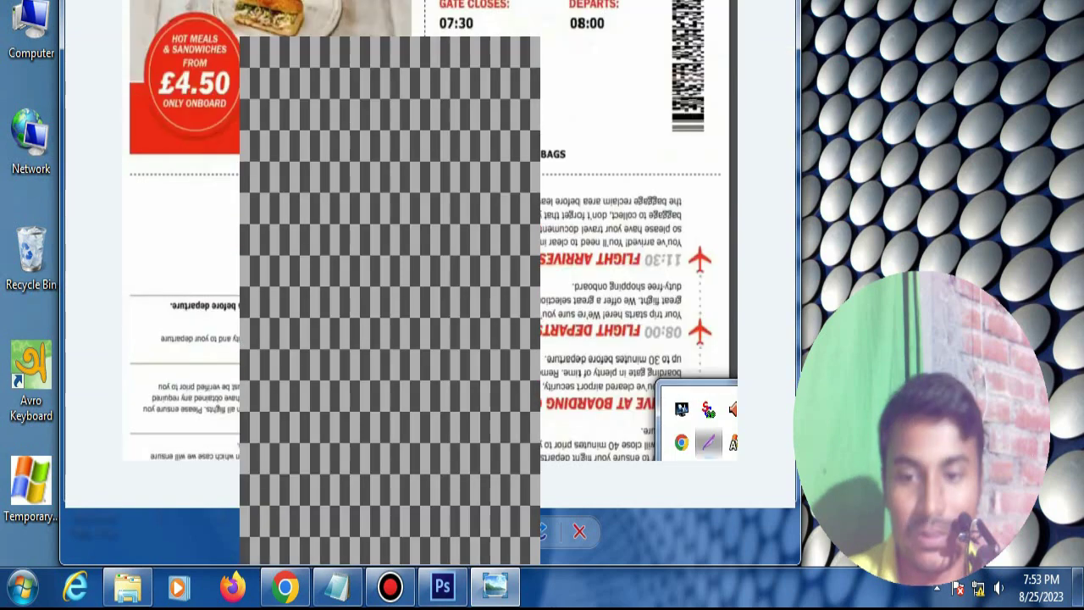